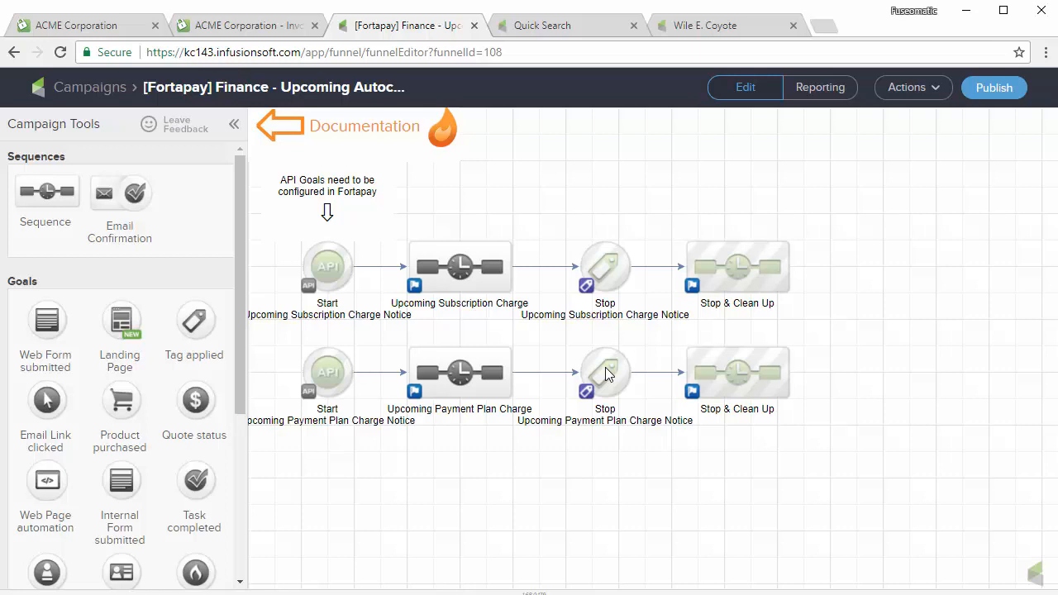
Set the Integration of the Start Upcoming Subscription Charge Notice API goal to kc143, copied from the campaign's web address
mouse_move(606, 373)
left_click_drag(843, 330, 878, 323)
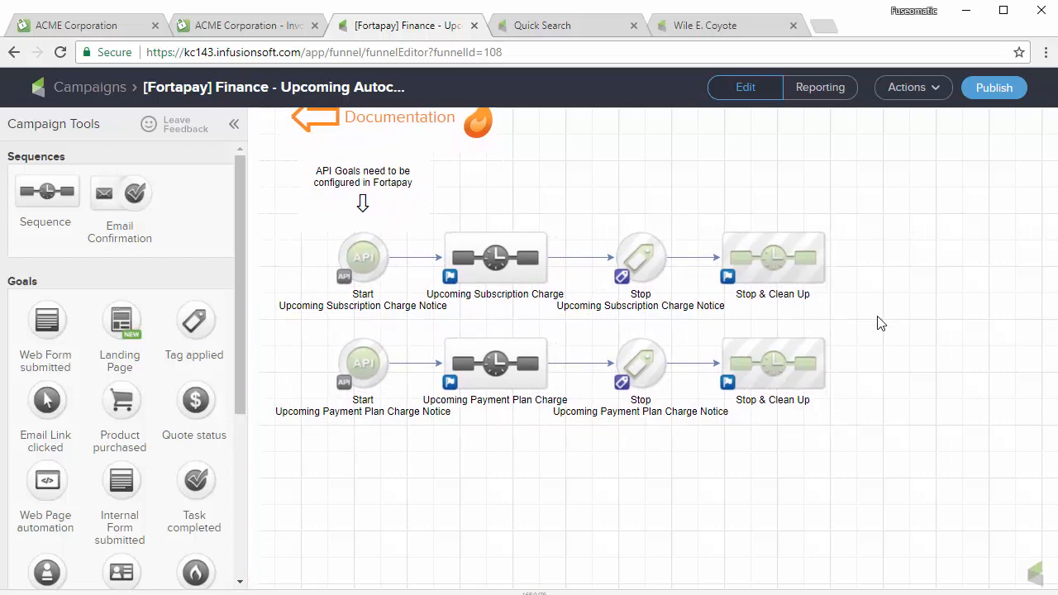
left_click(357, 257)
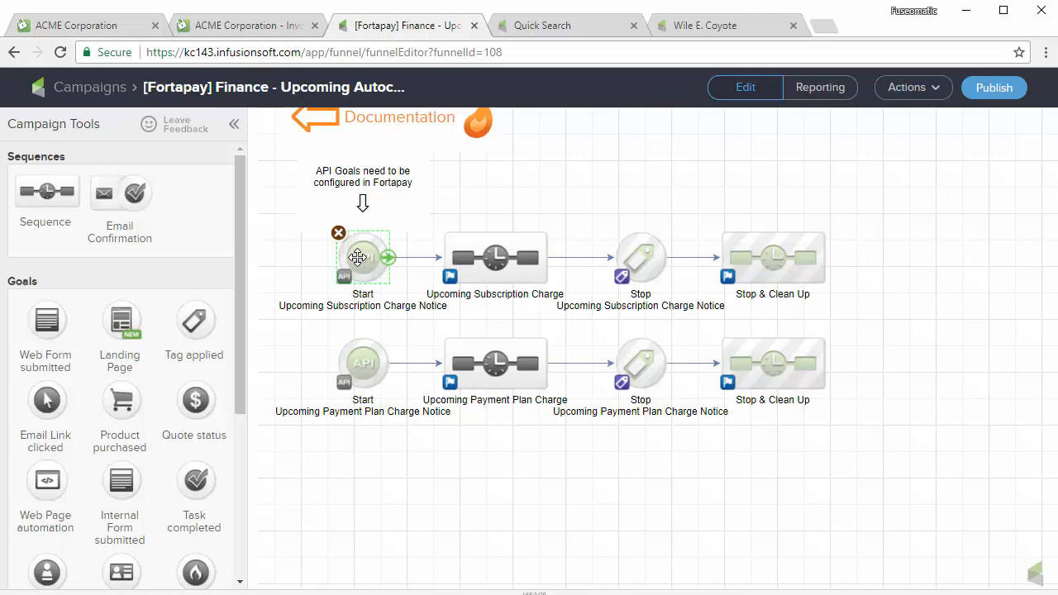
double_click(357, 257)
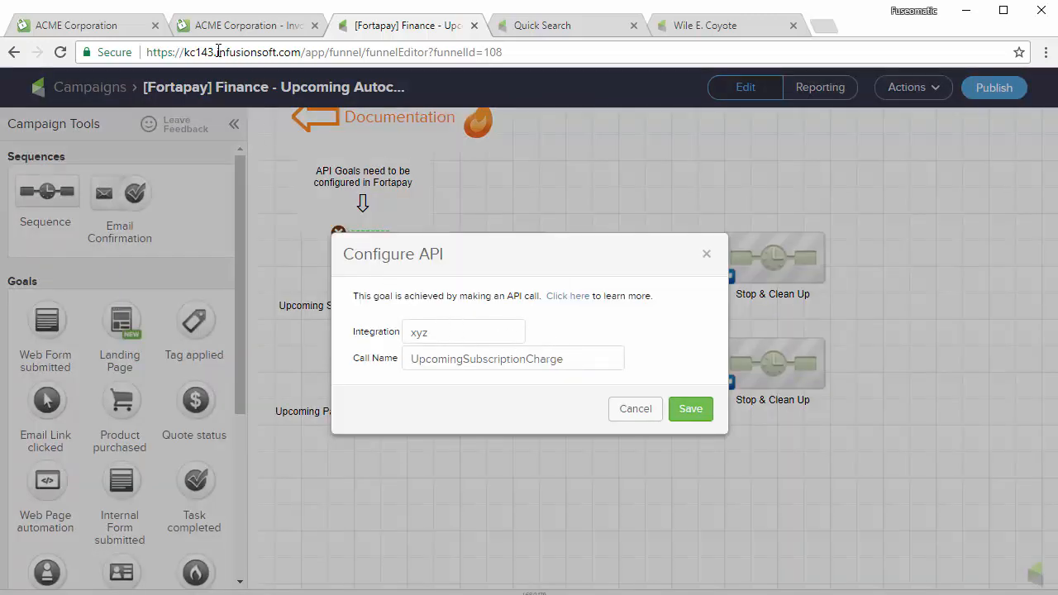
left_click_drag(200, 52, 183, 52)
key("ctrl+c")
left_click_drag(476, 339, 366, 330)
key("ctrl+v")
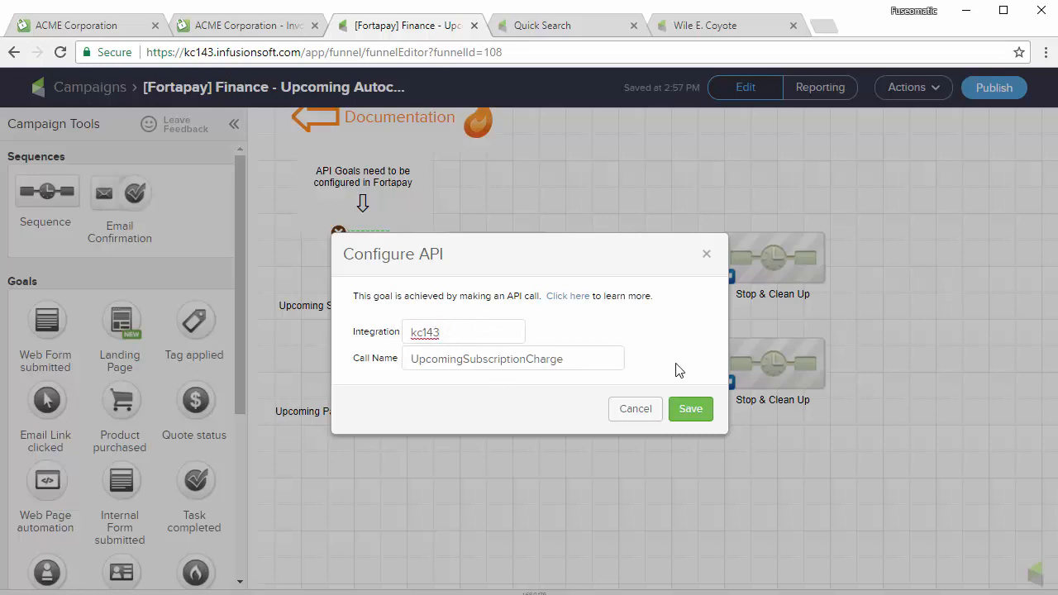
Copy the API goal's call name and start a Fortapay billing automation rule of type Upcoming Subscription Charge
left_click_drag(615, 360, 412, 365)
key("ctrl+c")
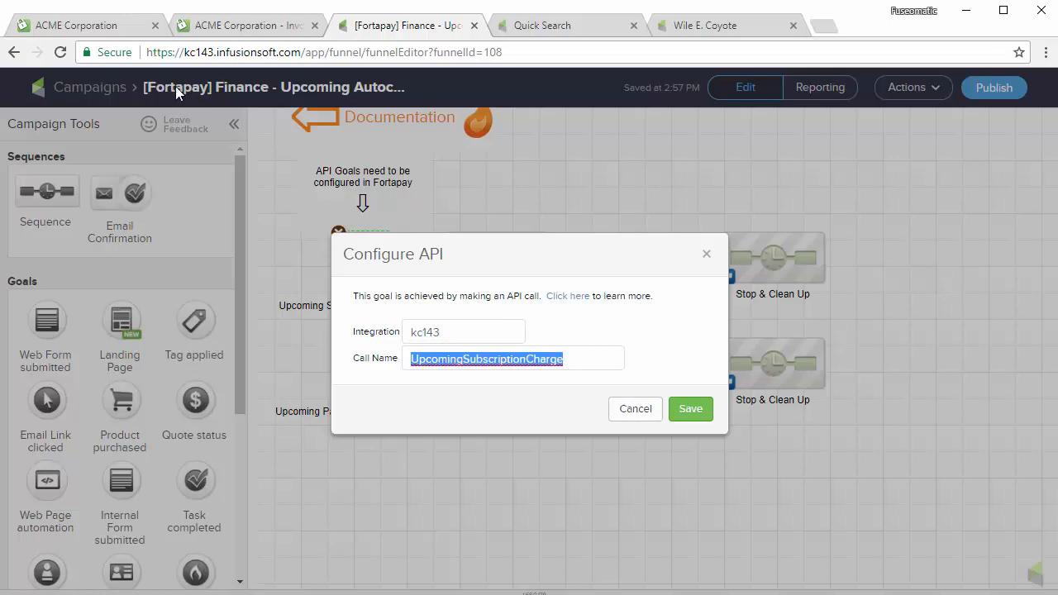
left_click(106, 29)
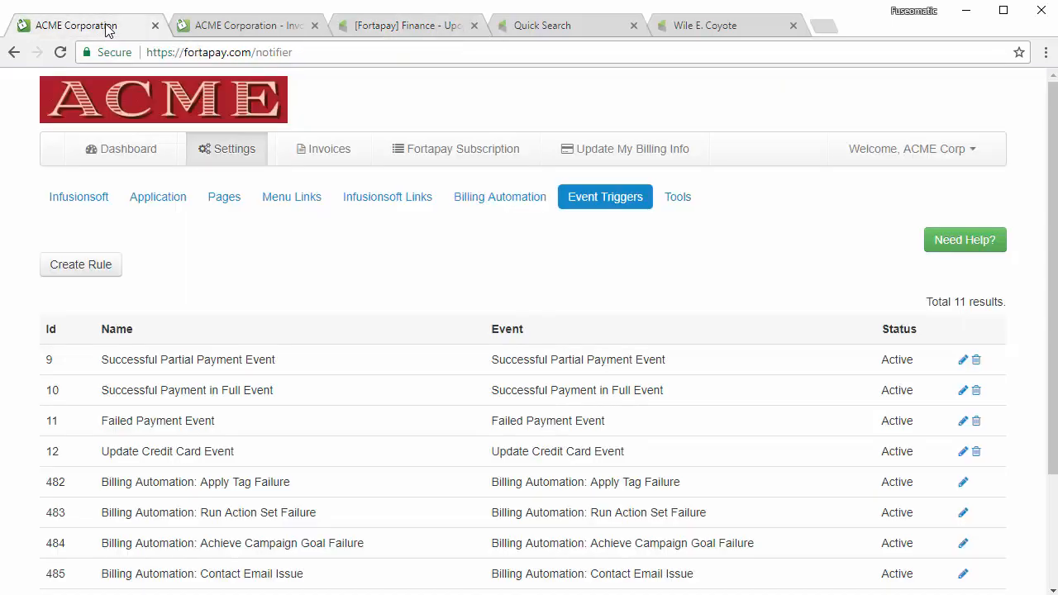
left_click(484, 198)
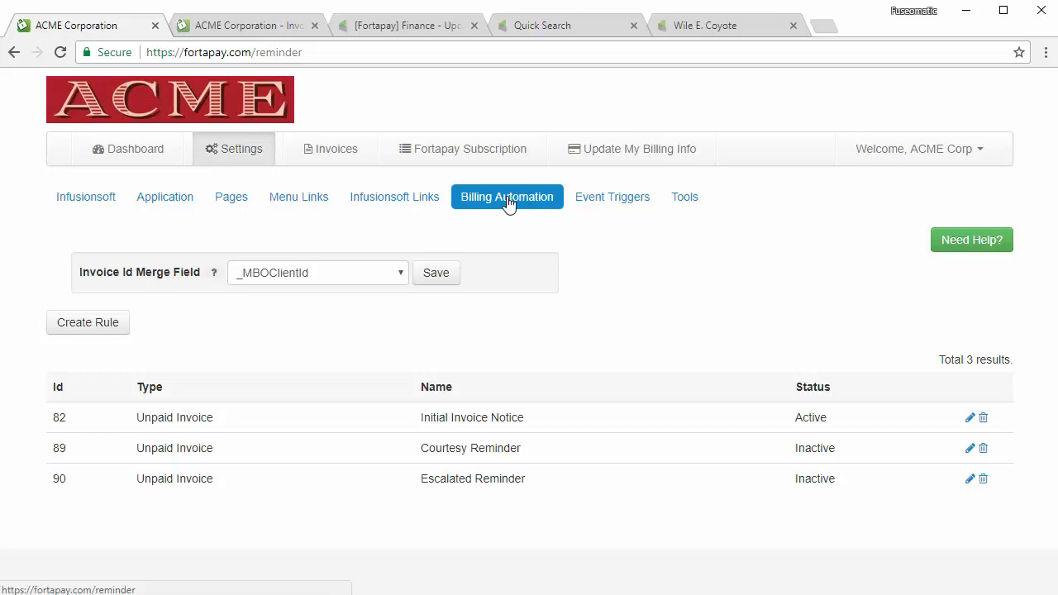
left_click(83, 321)
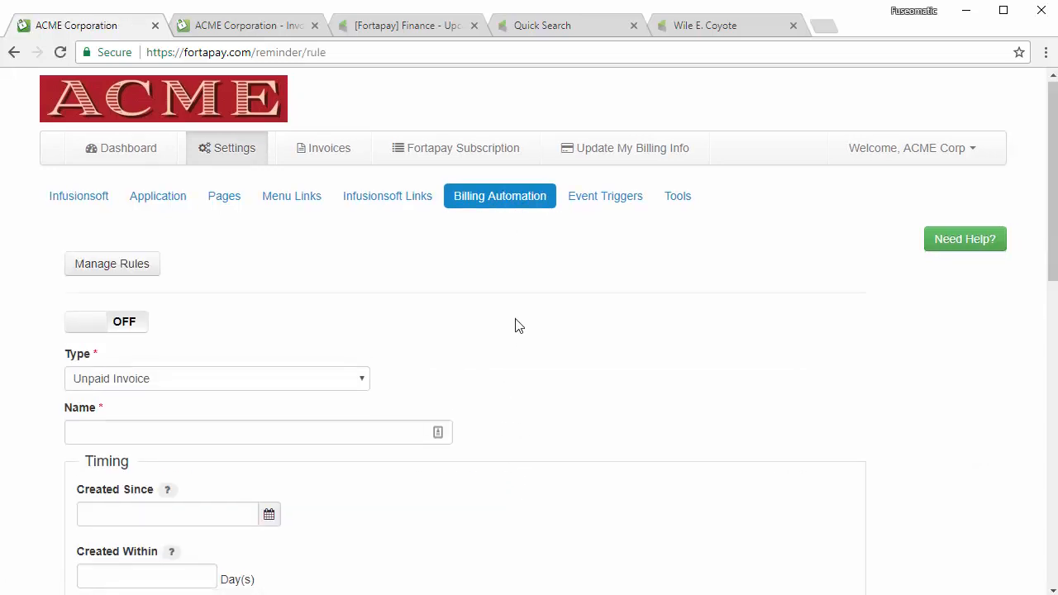
scroll(290, 297, "down", 2)
left_click(164, 199)
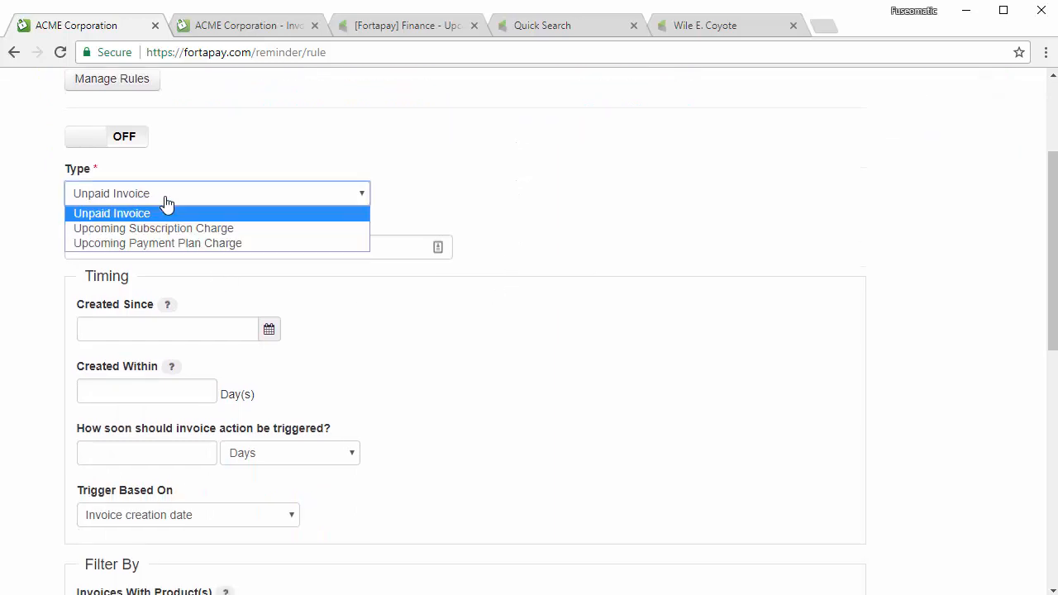
left_click(219, 228)
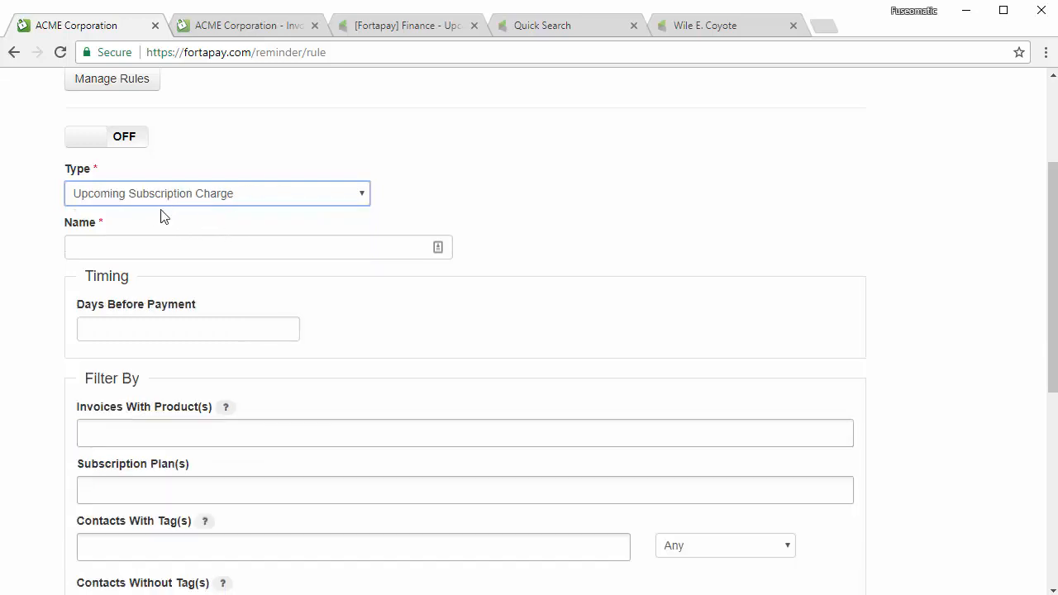
Name the rule "Annual Subscription Notice" and set Days Before Payment to 7
left_click(157, 249)
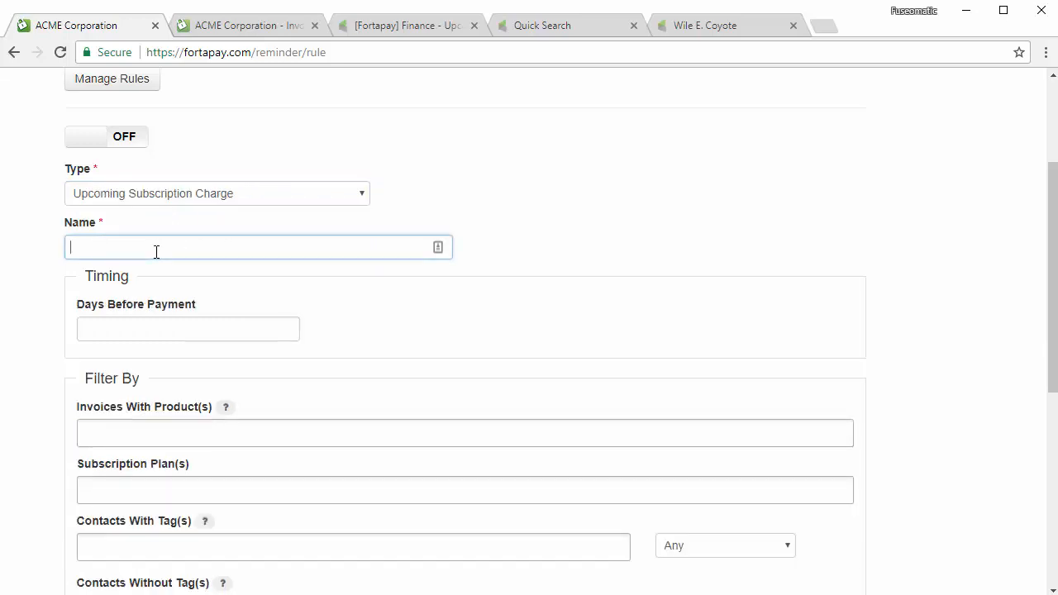
type("Annual Subscription Notice")
left_click(215, 327)
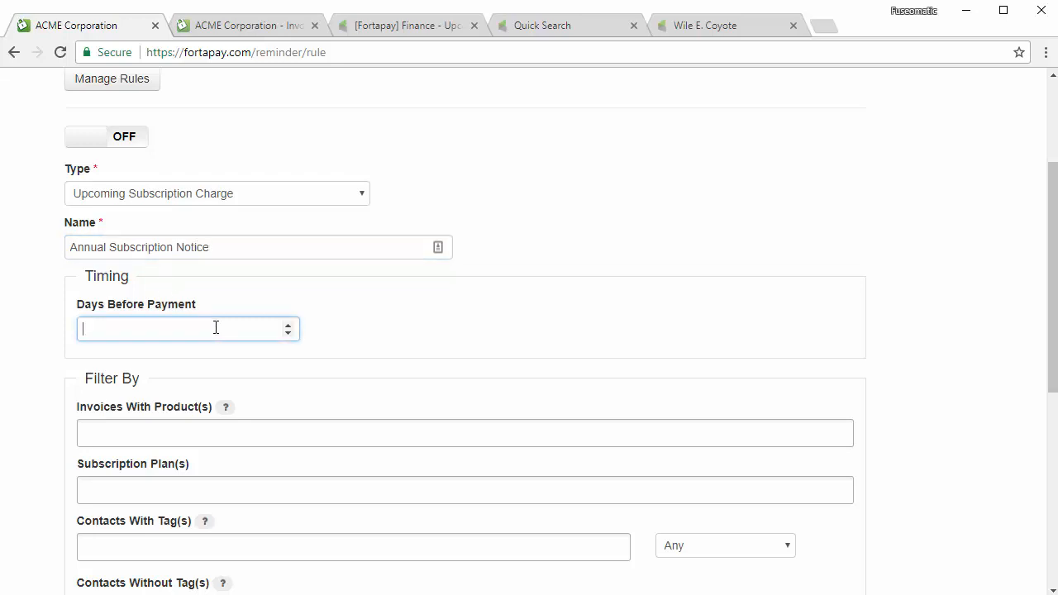
left_click(387, 322)
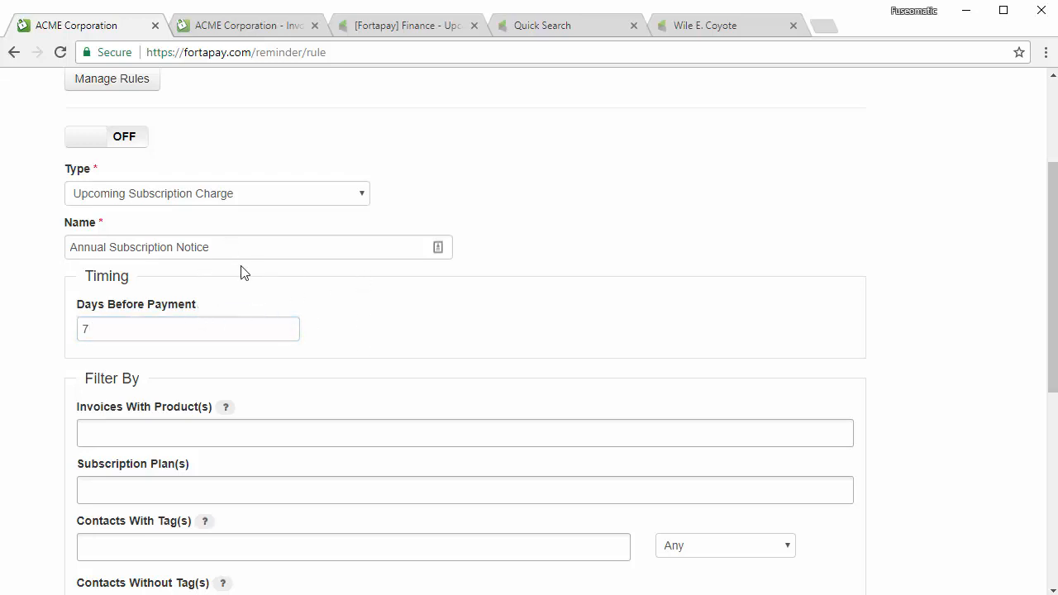
Filter the rule by the subscription plan ACME Rocket Fuel [$50.00 / month]
scroll(421, 308, "down", 1)
scroll(428, 310, "down", 4)
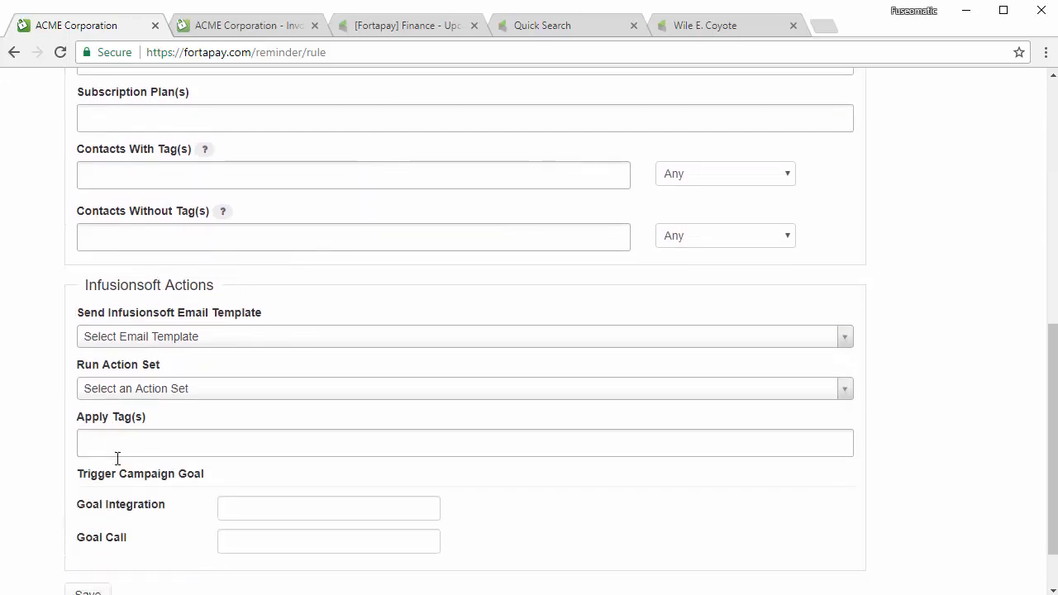
scroll(213, 463, "up", 3)
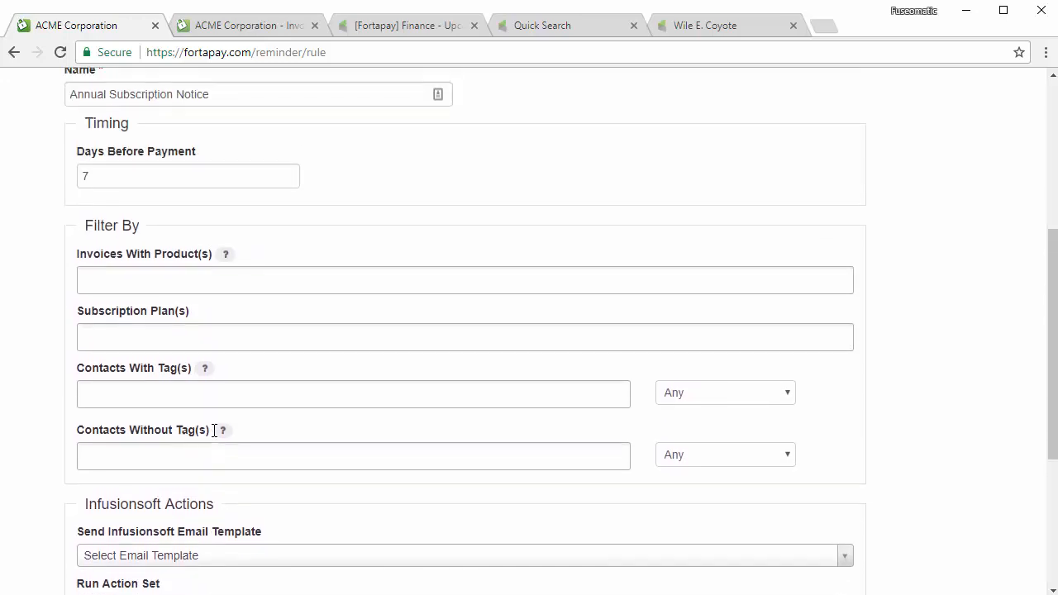
scroll(213, 430, "up", 2)
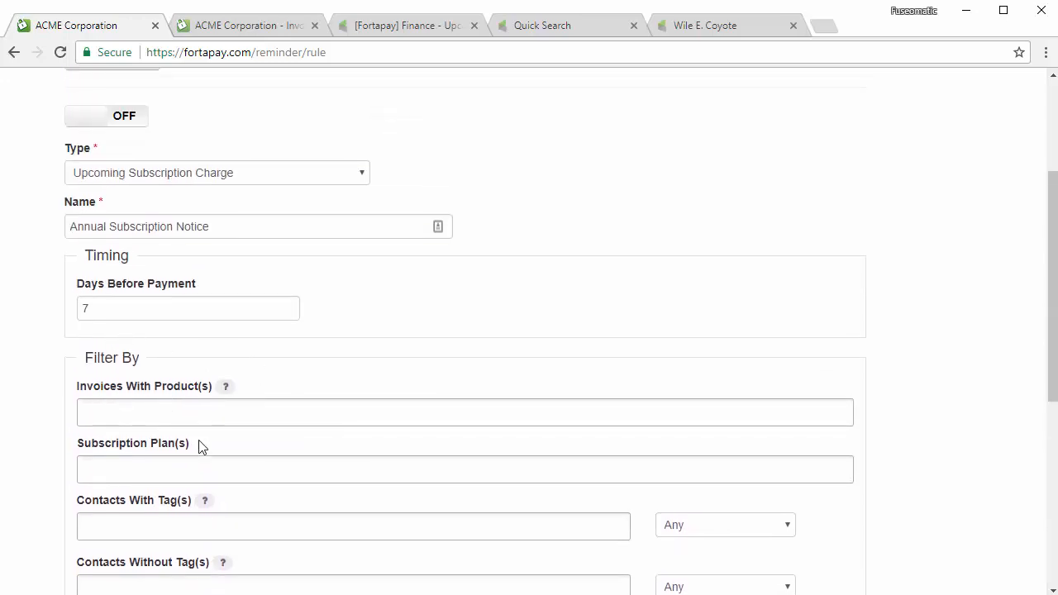
scroll(83, 455, "down", 1)
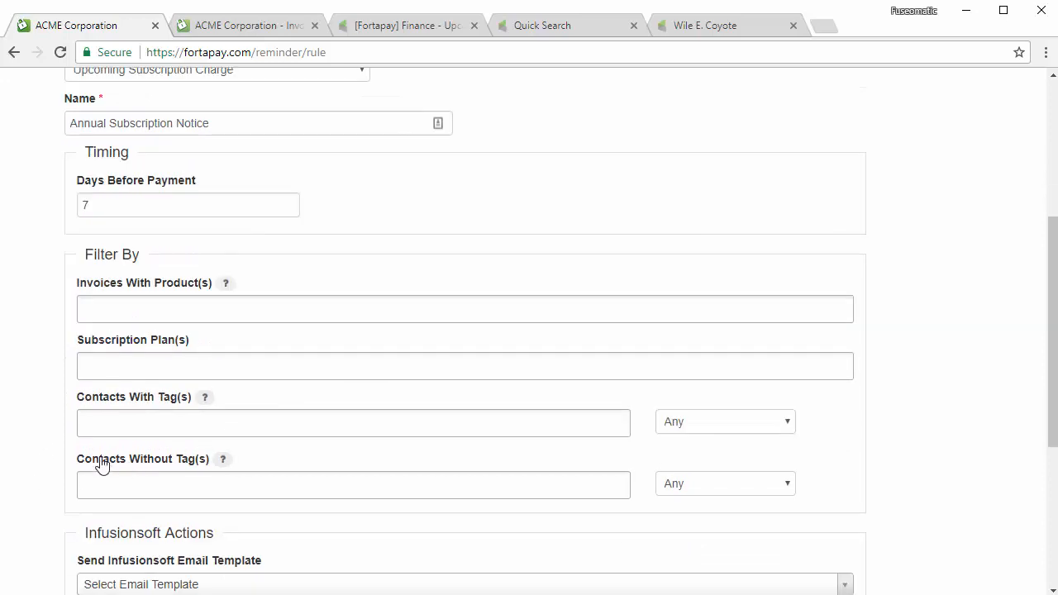
scroll(150, 420, "down", 1)
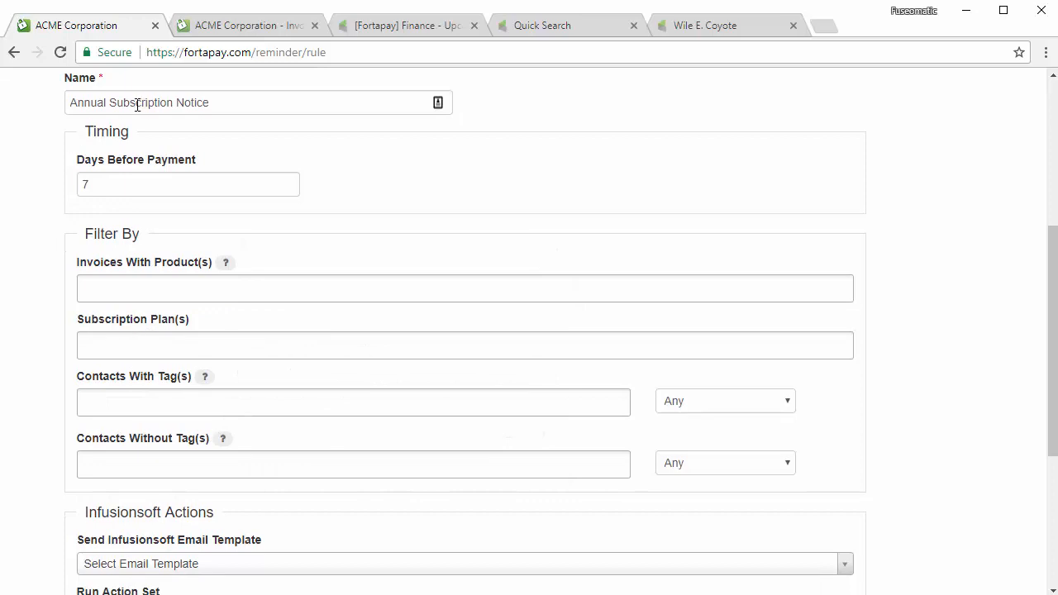
left_click(127, 336)
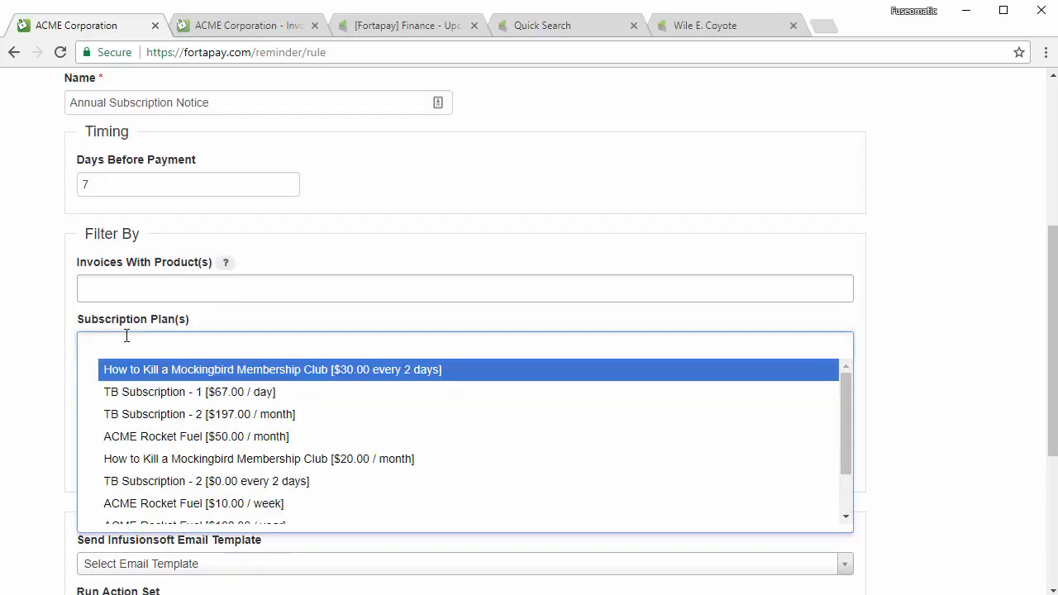
left_click(183, 436)
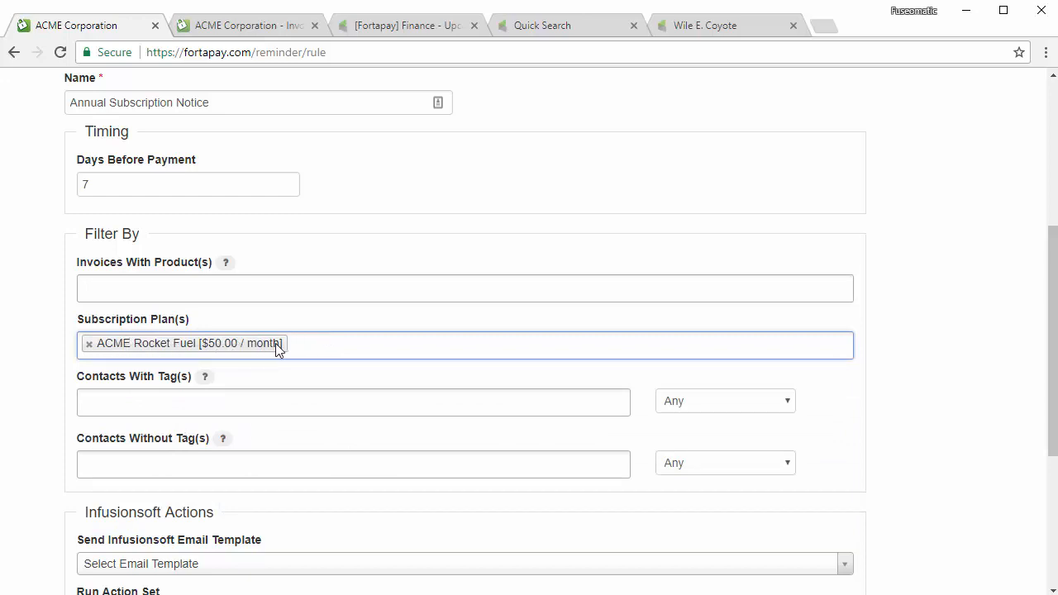
Paste UpcomingSubscriptionCharge as the Goal Call of the rule's campaign goal trigger
scroll(61, 364, "down", 3)
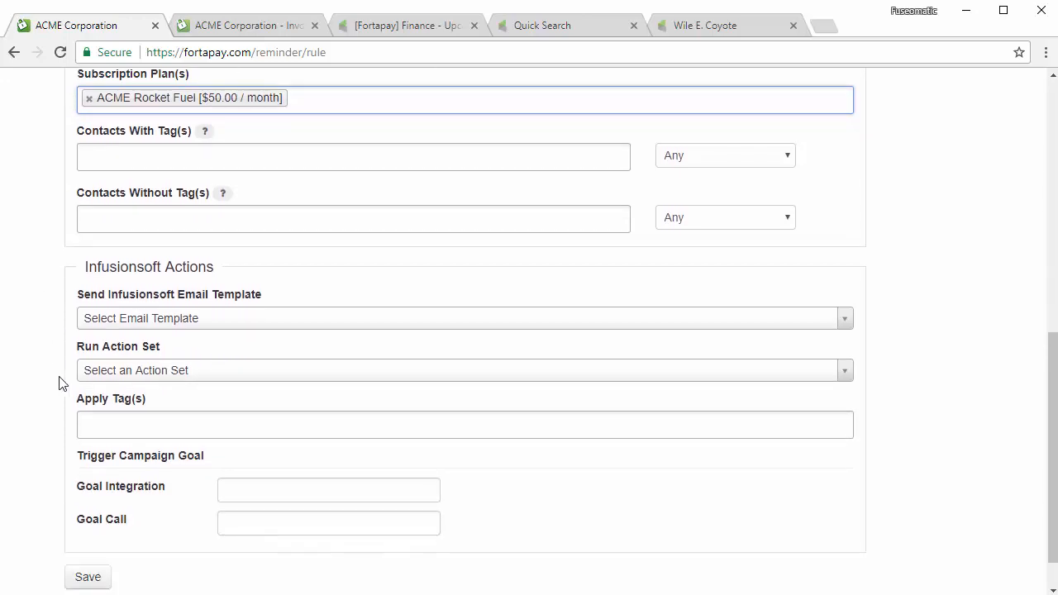
scroll(74, 413, "down", 1)
left_click(248, 475)
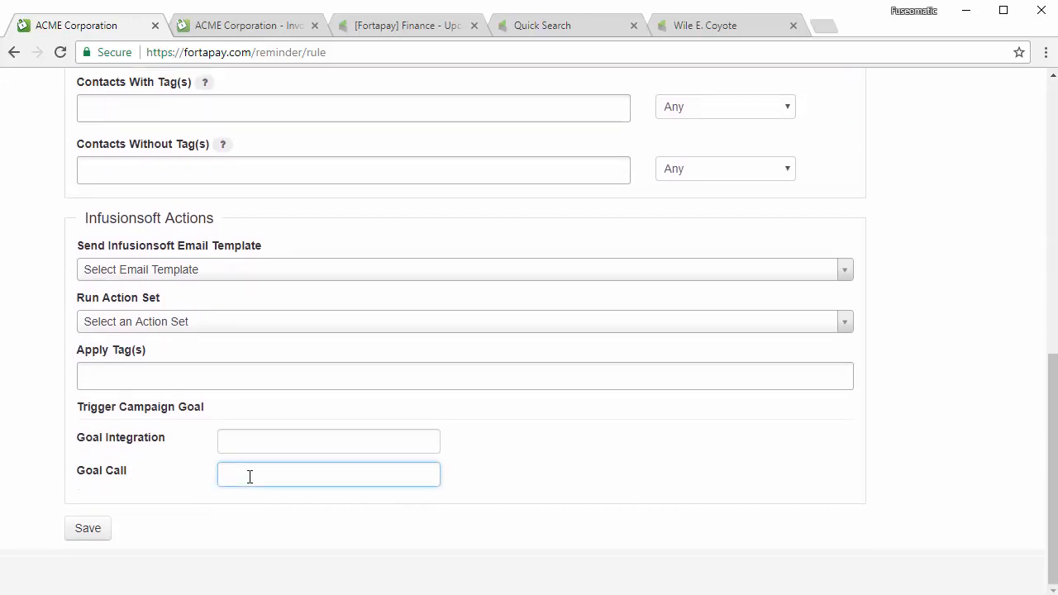
key("ctrl+v")
Copy kc143 from the Infusionsoft API goal into the rule's Goal Integration and save the Fortapay rule
left_click(251, 443)
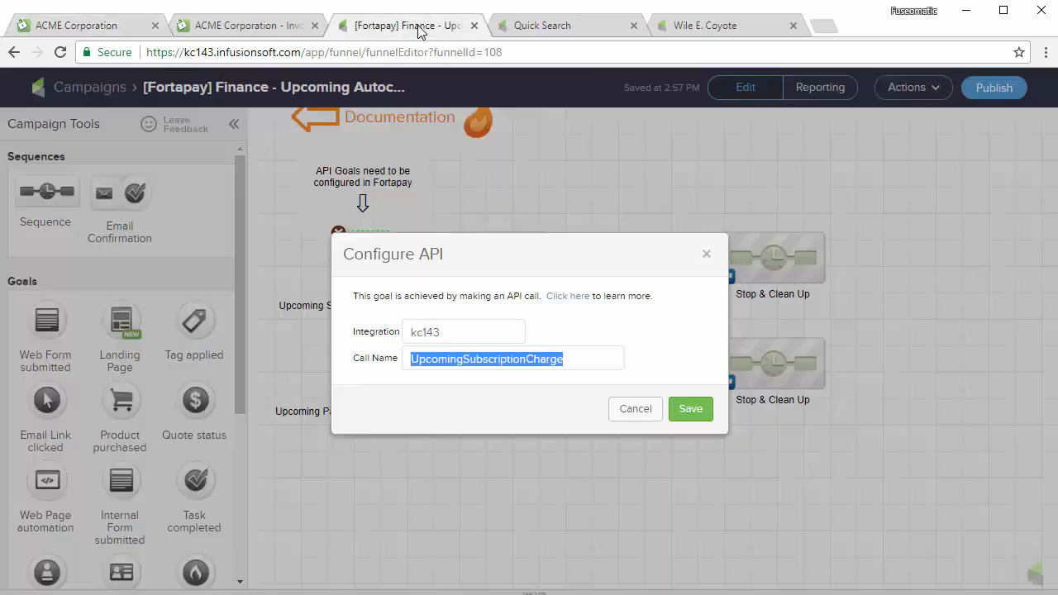
left_click(418, 28)
left_click_drag(475, 327, 407, 331)
key("ctrl+c")
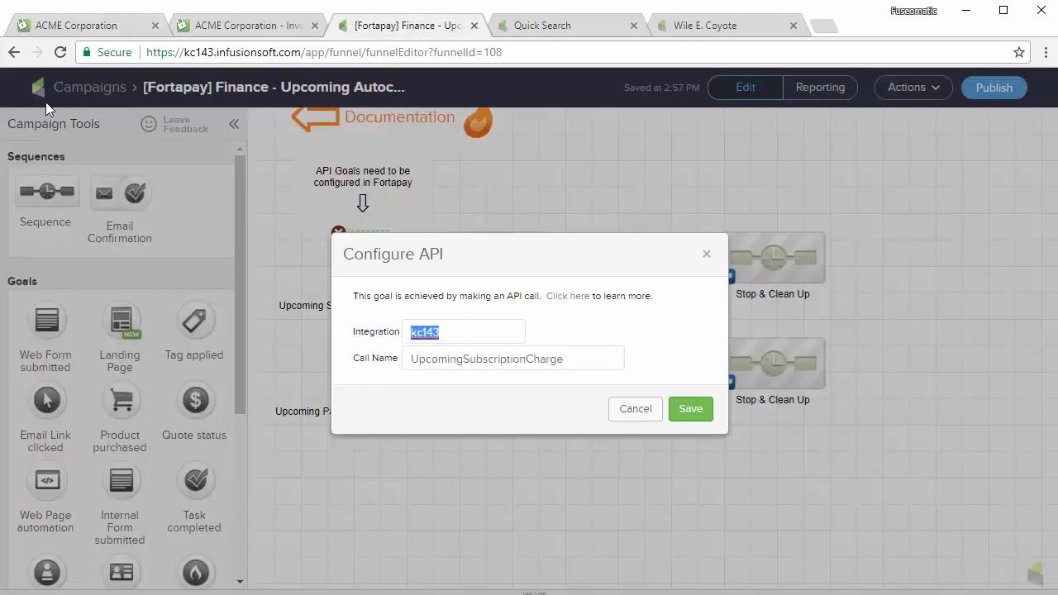
left_click(83, 26)
key("ctrl+v")
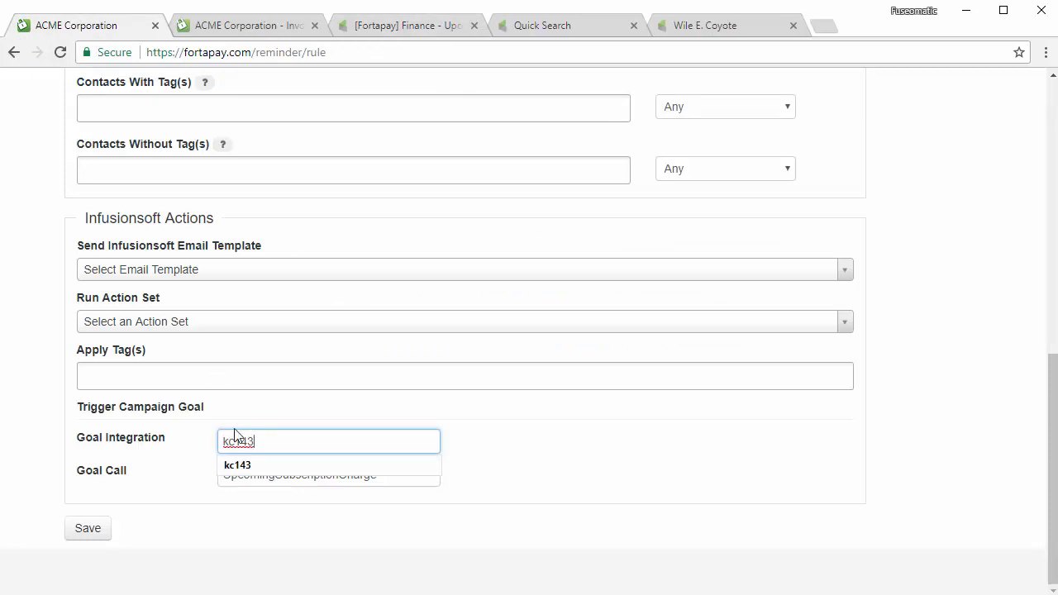
left_click(169, 551)
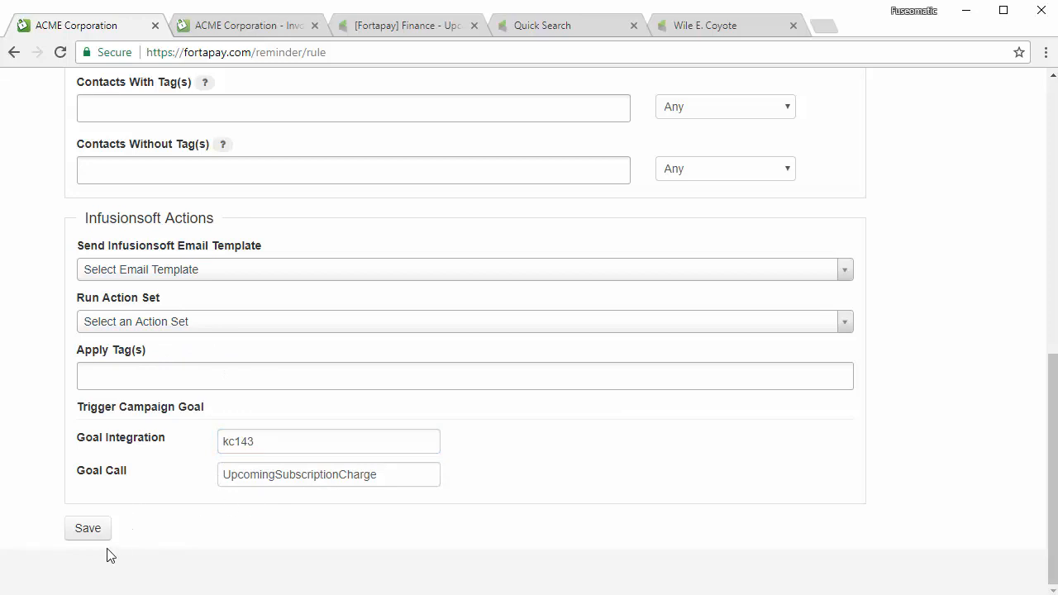
left_click(90, 532)
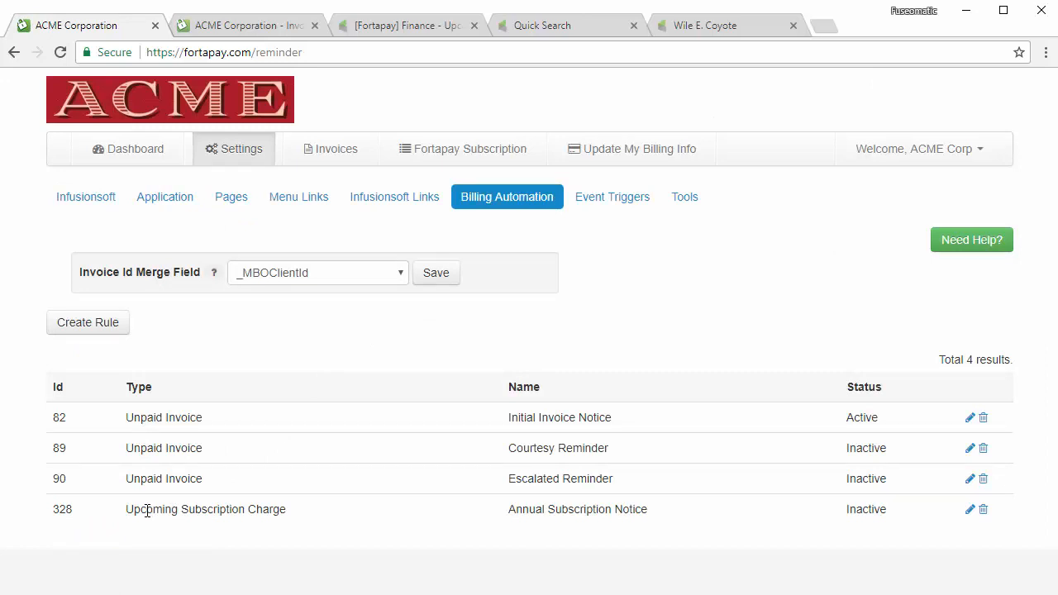
Reopen the Annual Subscription Notice rule for editing, turn it on and save it
left_click_drag(147, 512, 243, 510)
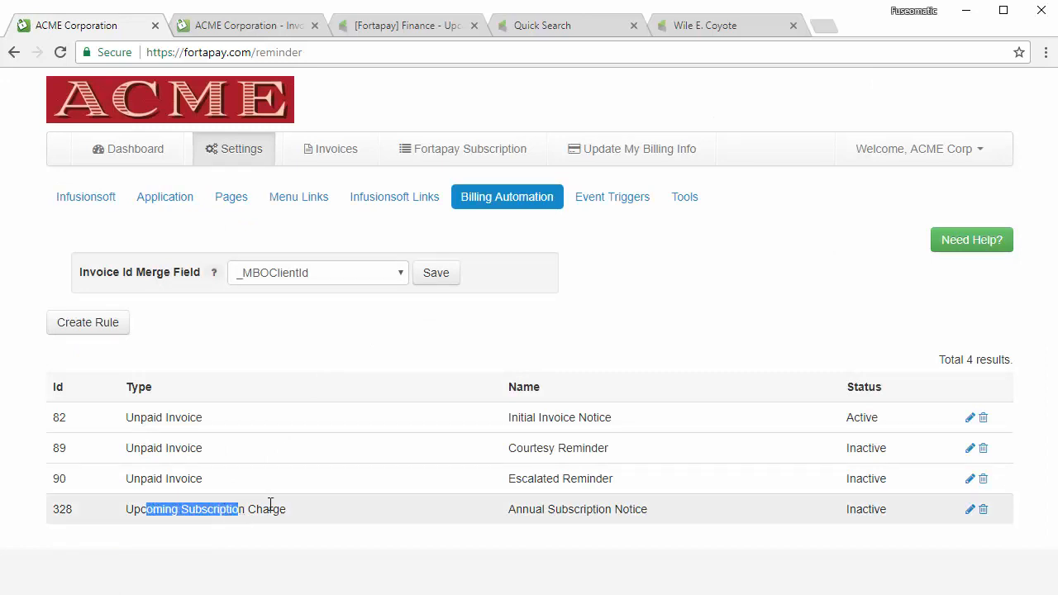
left_click(970, 510)
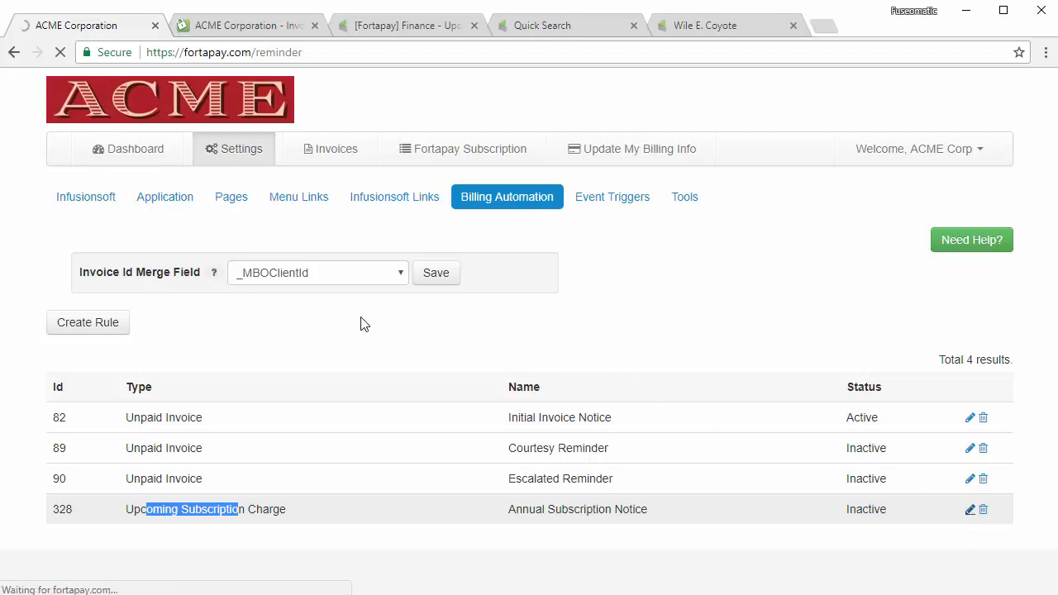
left_click(132, 304)
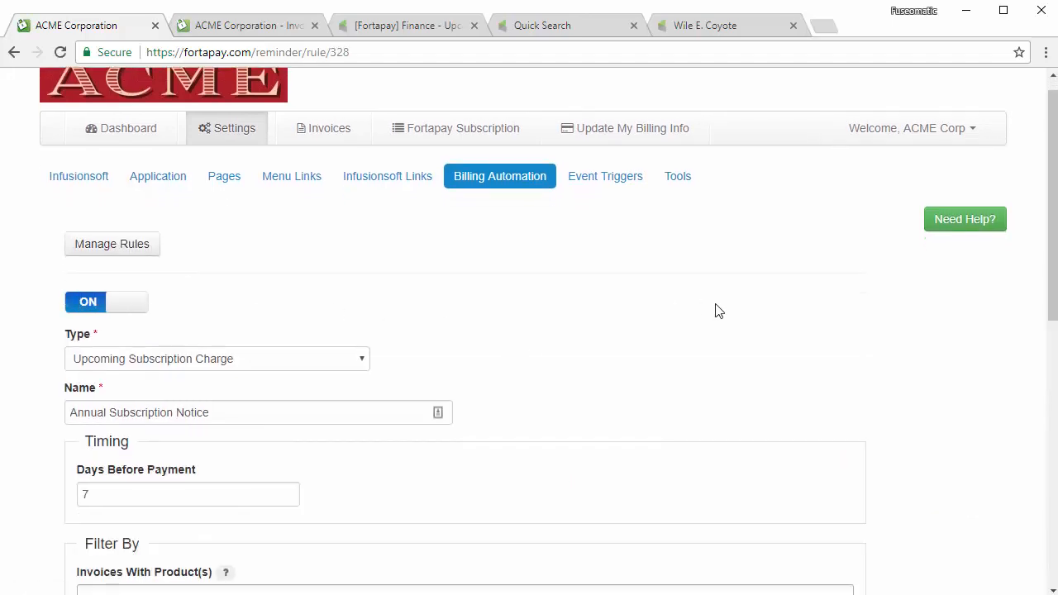
scroll(661, 372, "down", 7)
left_click(90, 531)
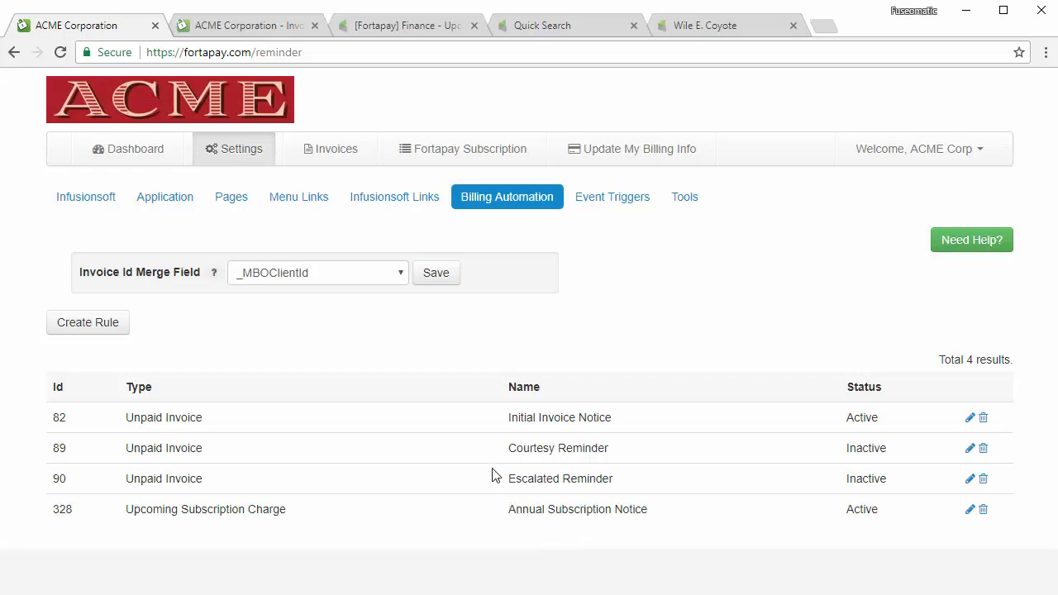
Switch back to the Infusionsoft campaign, save the API goal configuration and open the email in the Upcoming Subscription Charge sequence
left_click(416, 33)
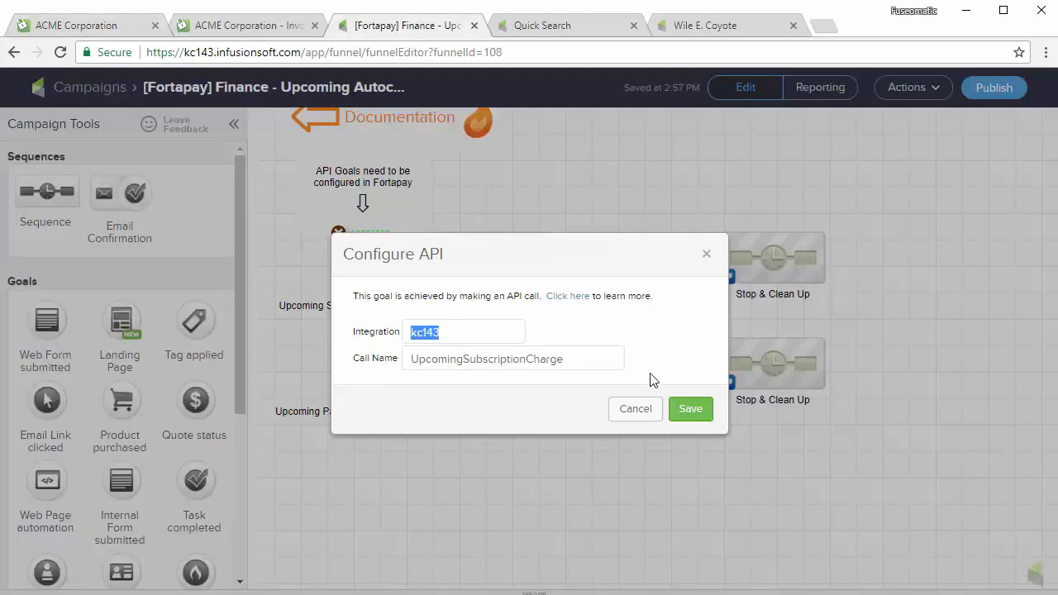
left_click(688, 409)
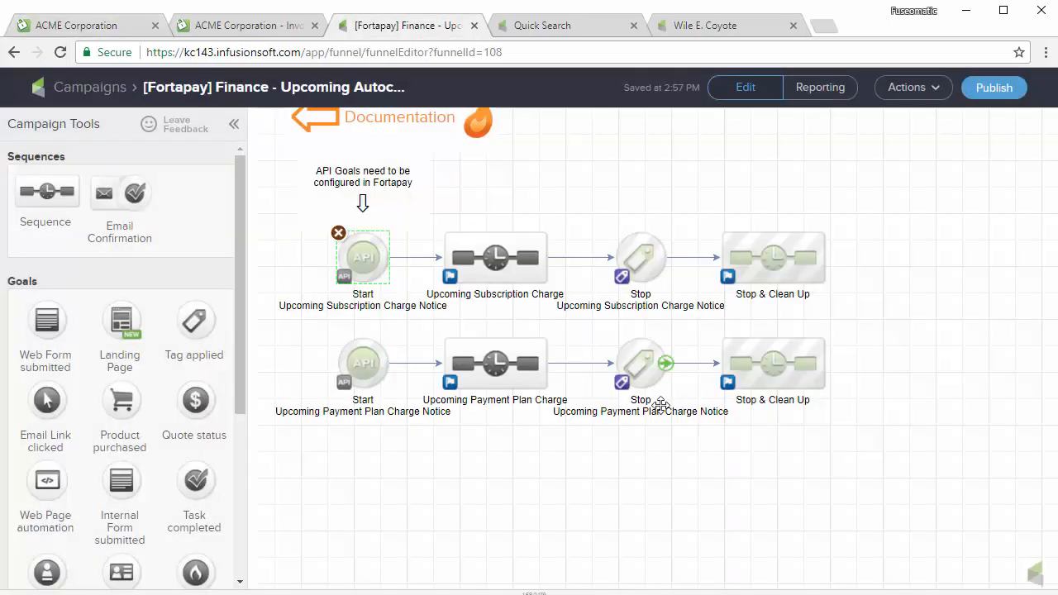
double_click(486, 259)
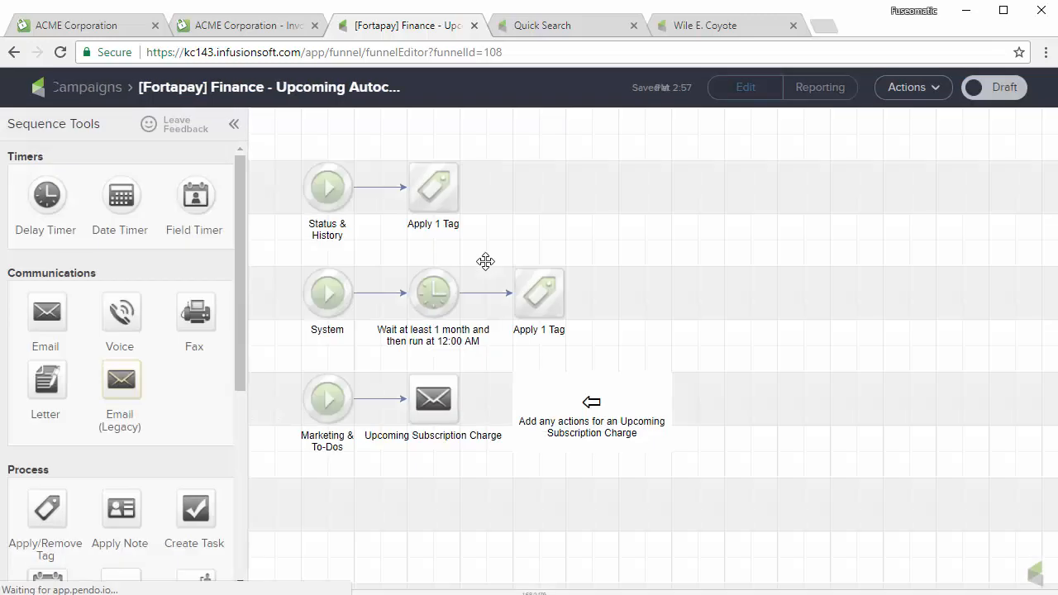
double_click(422, 402)
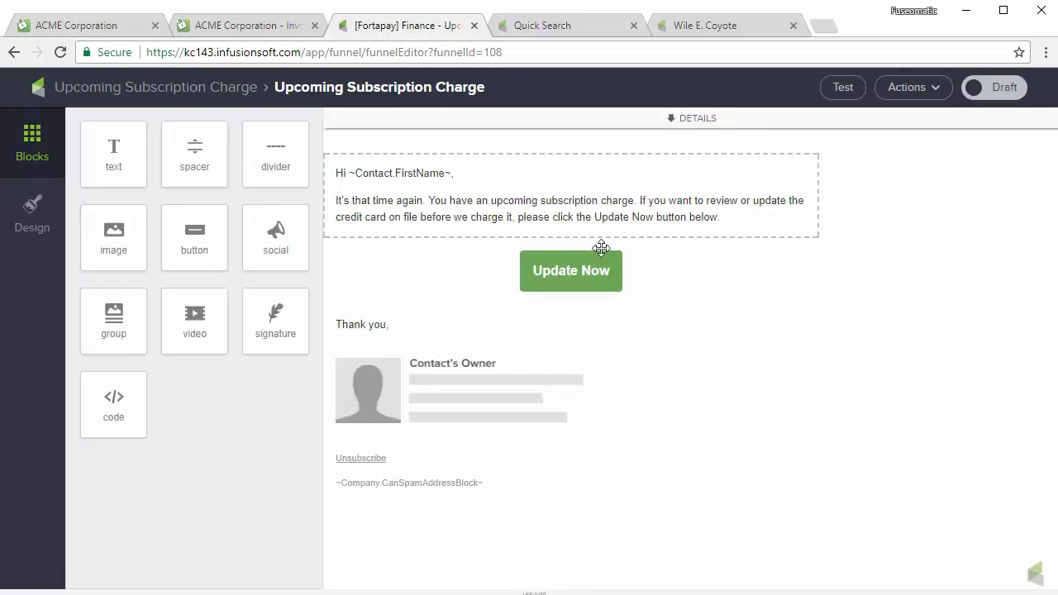
Select the email's Update Now button block and set its link type to URL
left_click(566, 277)
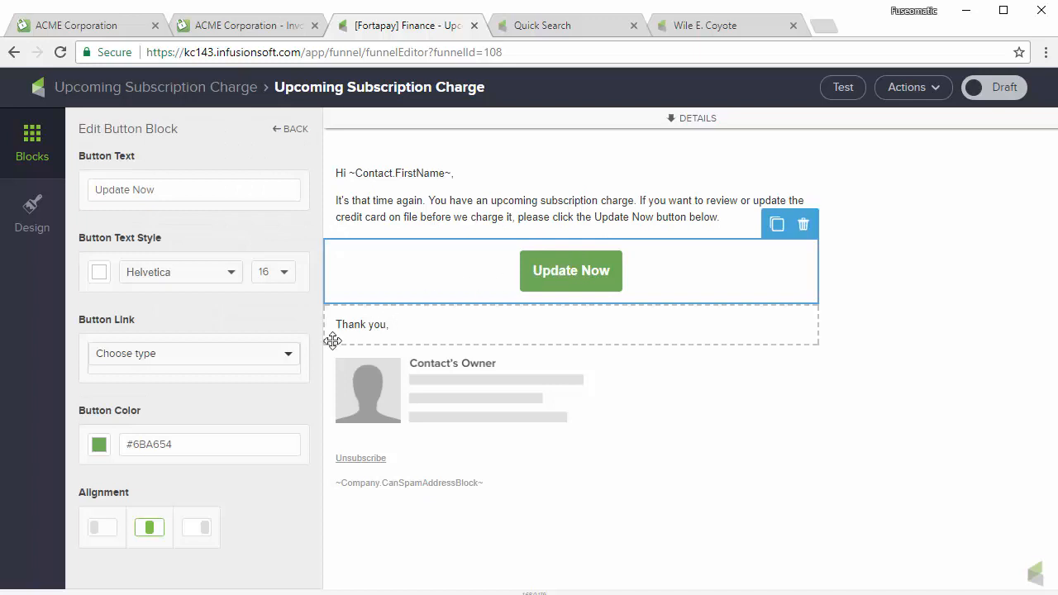
left_click(264, 357)
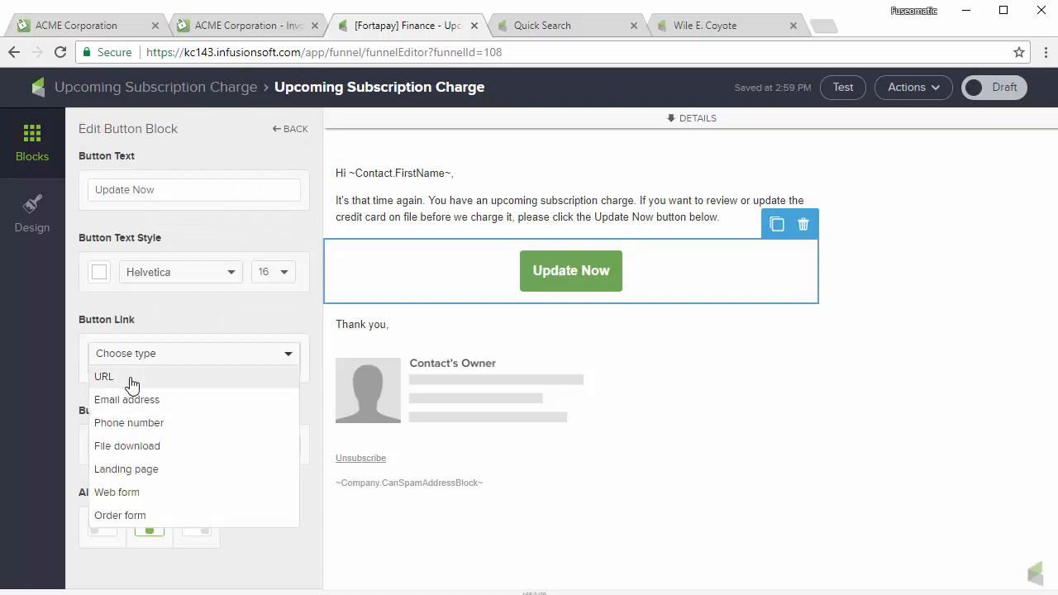
left_click(130, 378)
Switch to Fortapay and copy the Subscriptions List link with its merge codes from the Infusionsoft Links settings
left_click(98, 26)
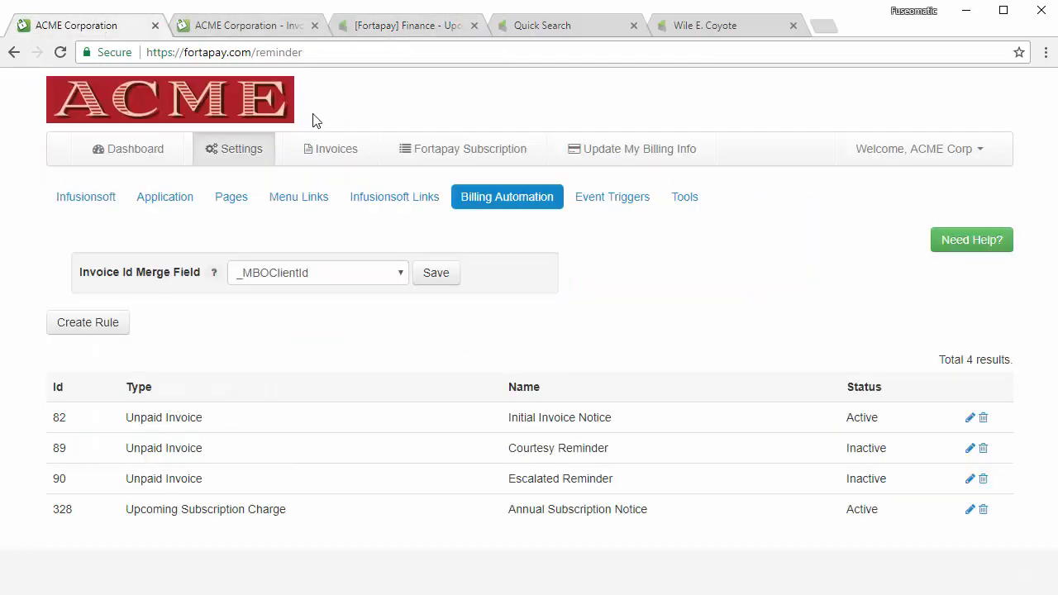
left_click(387, 200)
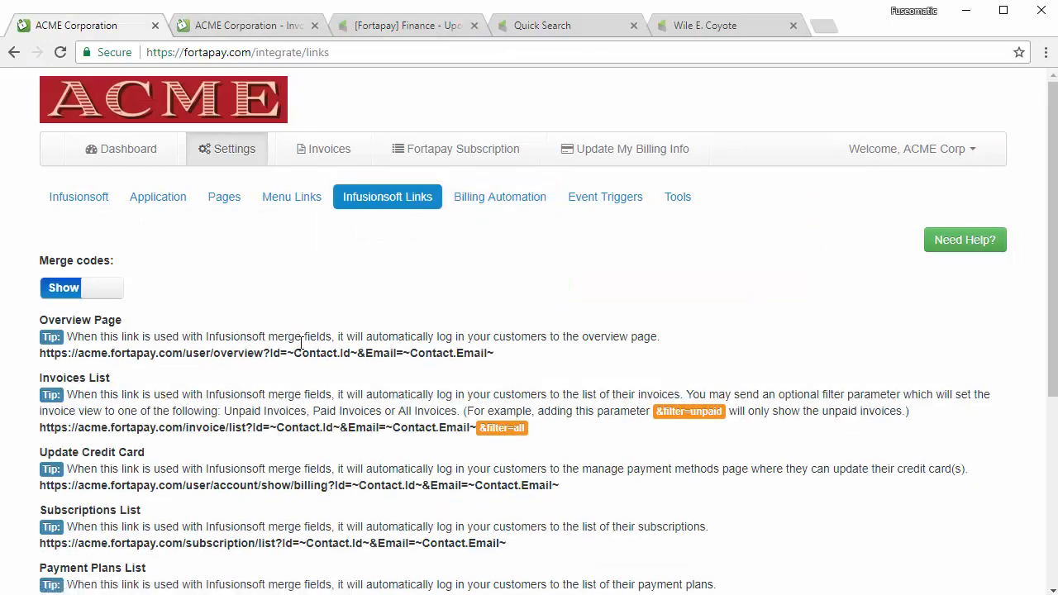
scroll(496, 397, "down", 1)
left_click_drag(558, 405, 20, 403)
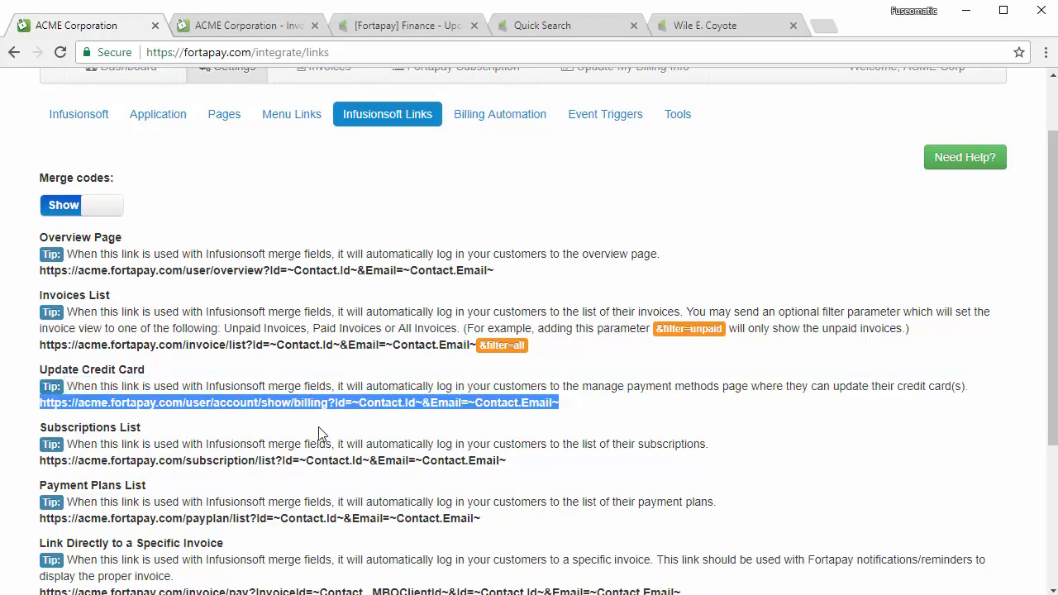
left_click(444, 456)
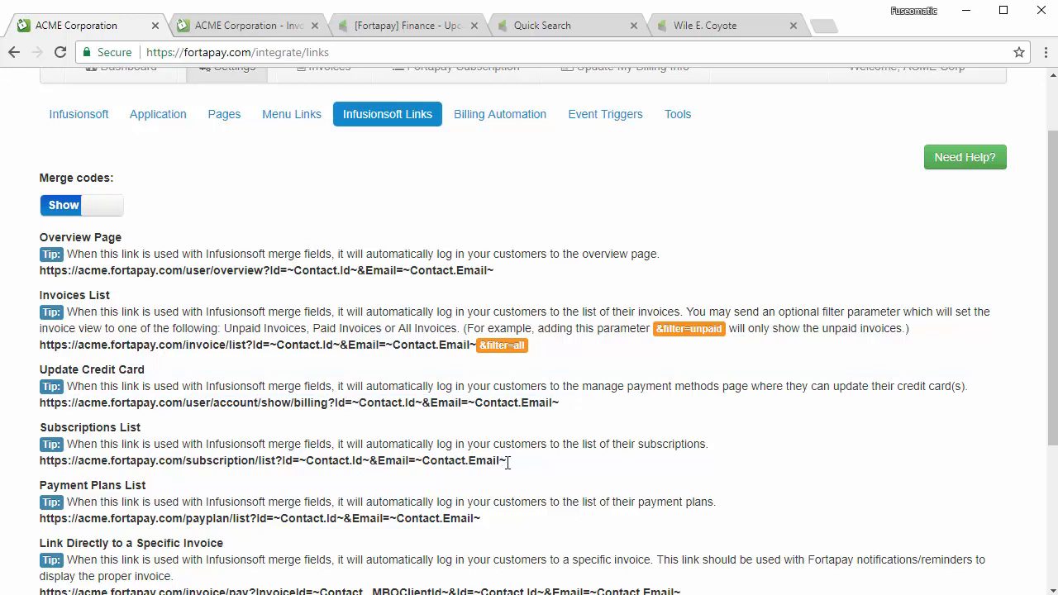
left_click_drag(505, 463, 41, 465)
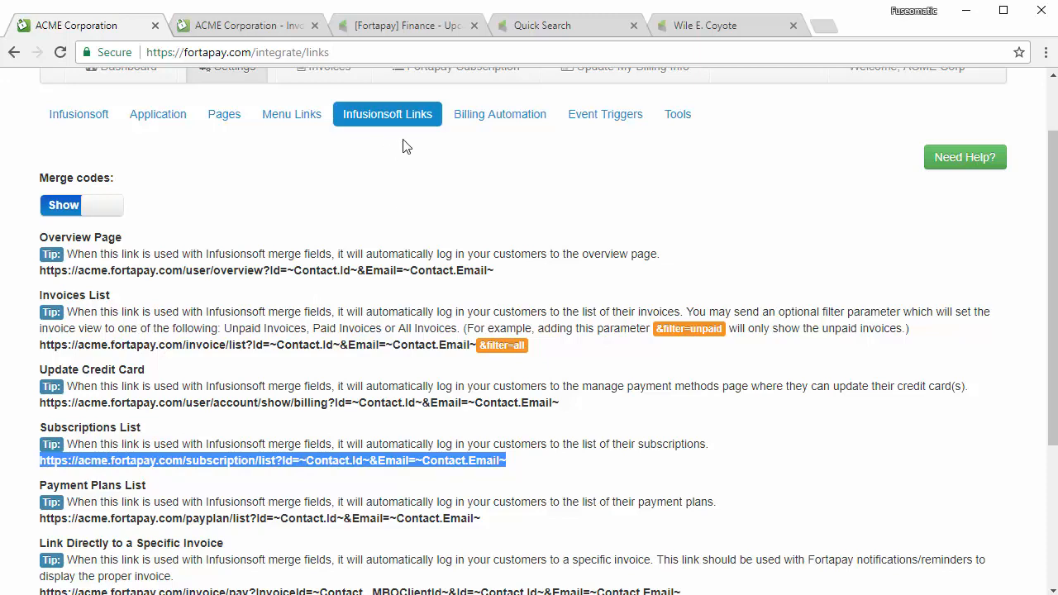
Return to the Infusionsoft email and paste the copied subscription list link as the Update Now button's URL
left_click(391, 31)
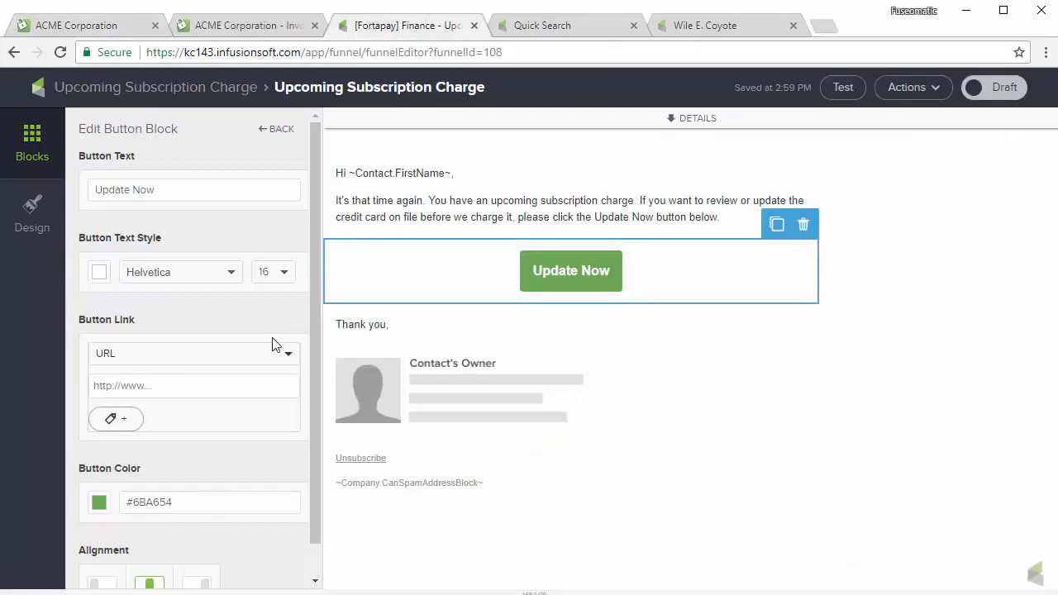
left_click(194, 386)
key("ctrl+v")
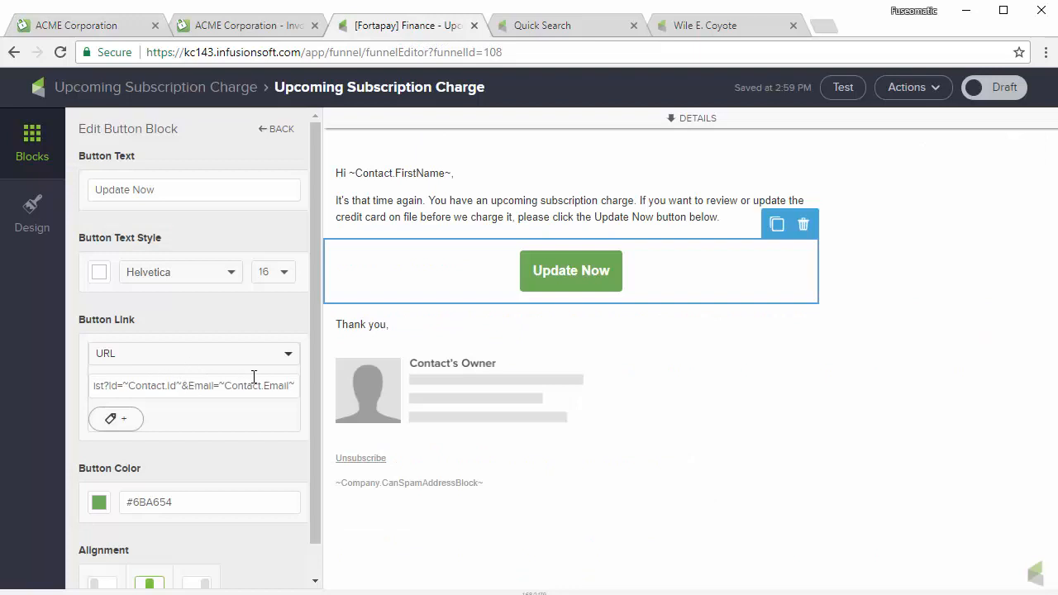
Mark the email and its Upcoming Subscription Charge sequence as Ready and go back to the campaign overview
left_click(1011, 90)
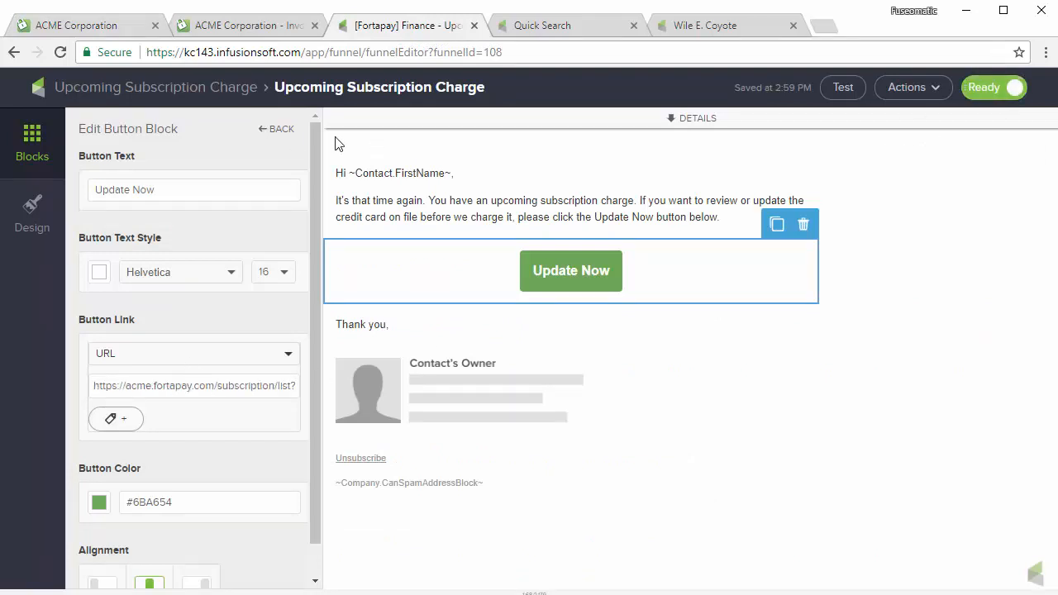
left_click(244, 88)
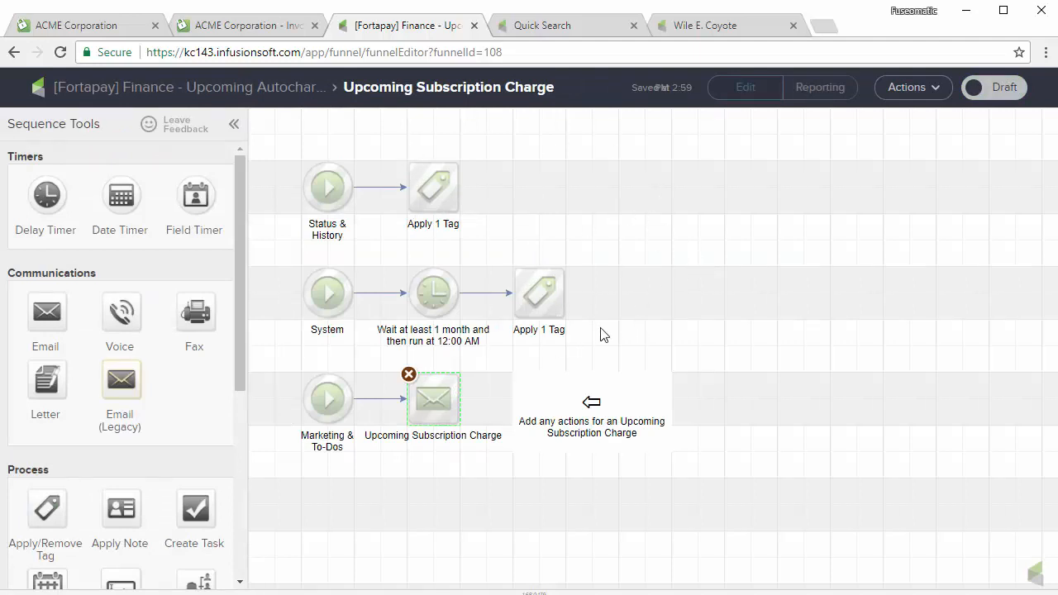
left_click(1002, 87)
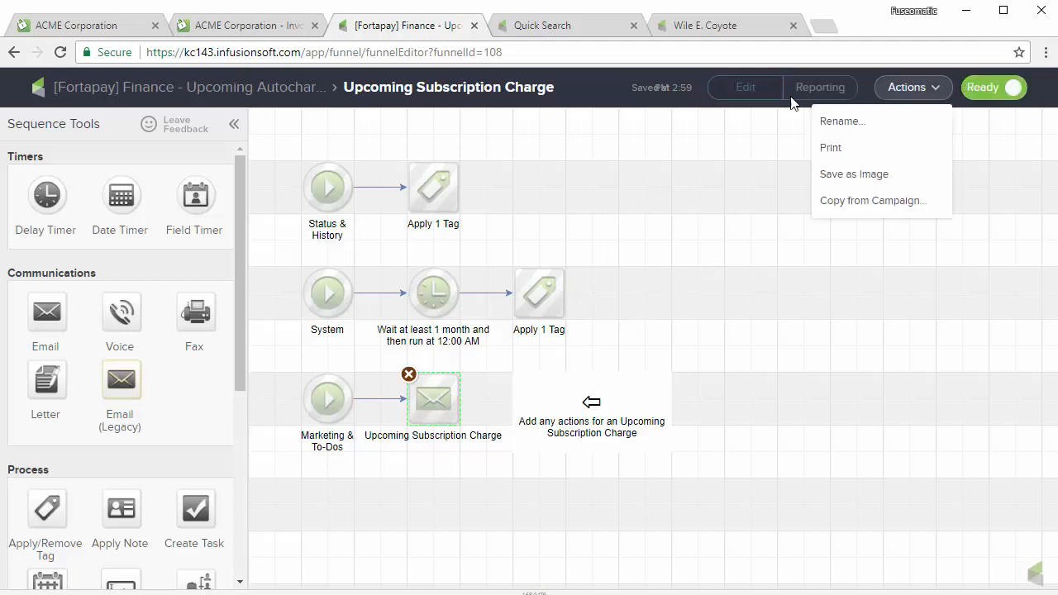
left_click(303, 92)
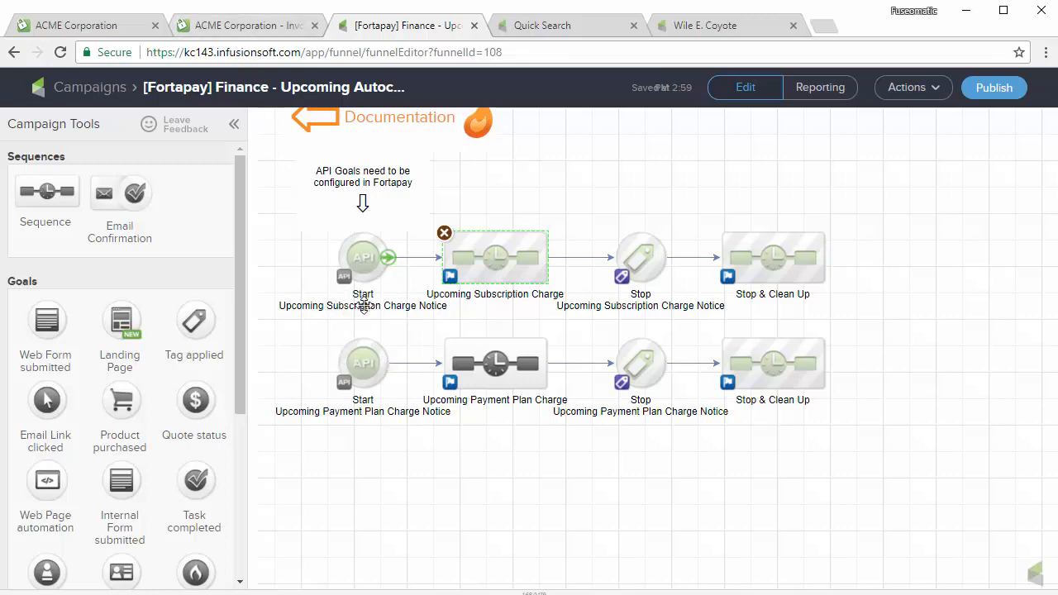
Switch to Fortapay and start a new billing automation rule of type Upcoming Payment Plan Charge
left_click(97, 28)
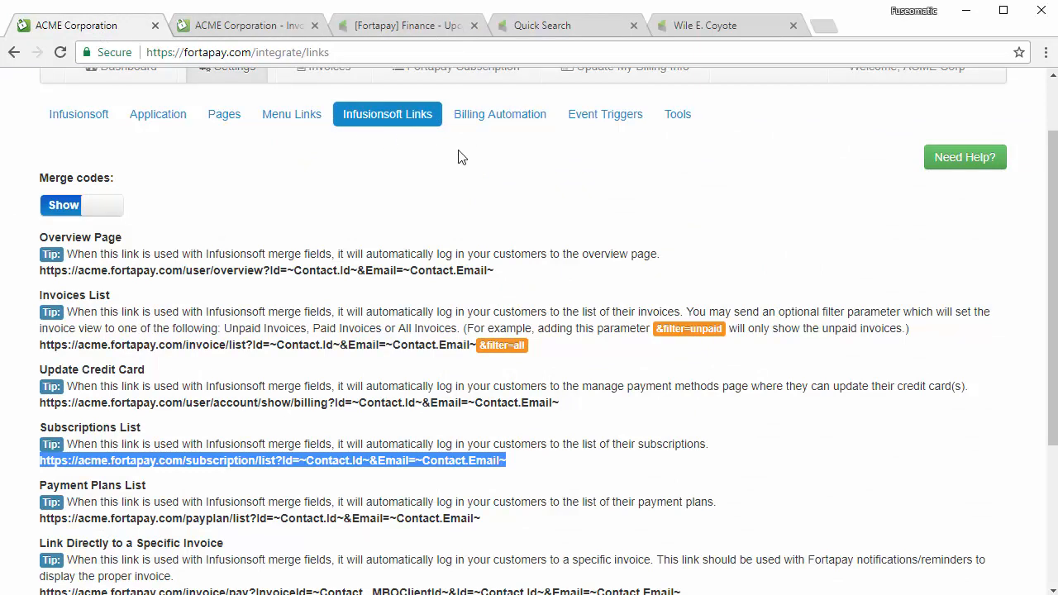
left_click(493, 120)
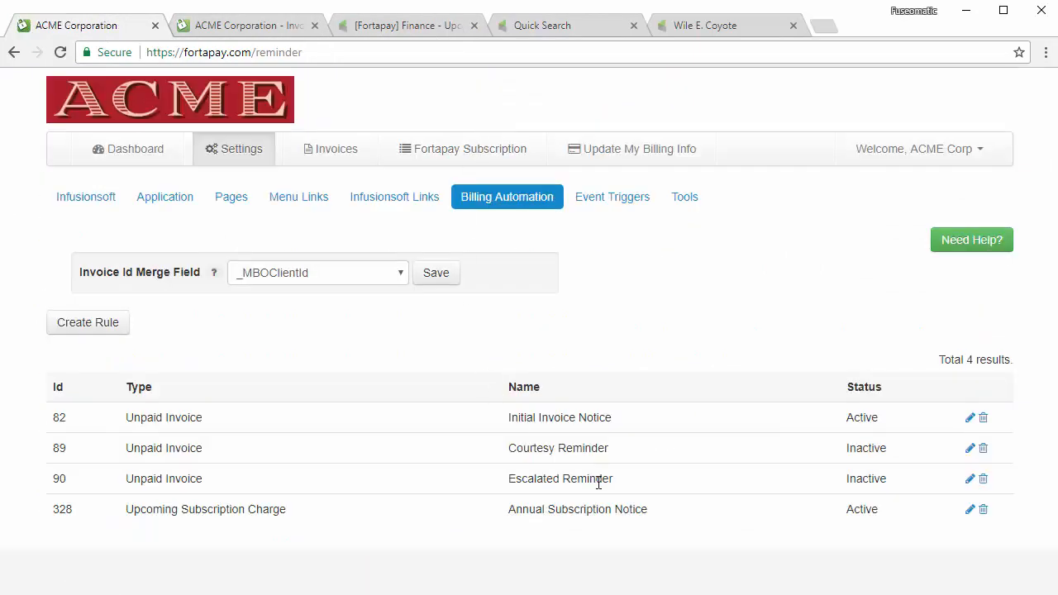
left_click(123, 323)
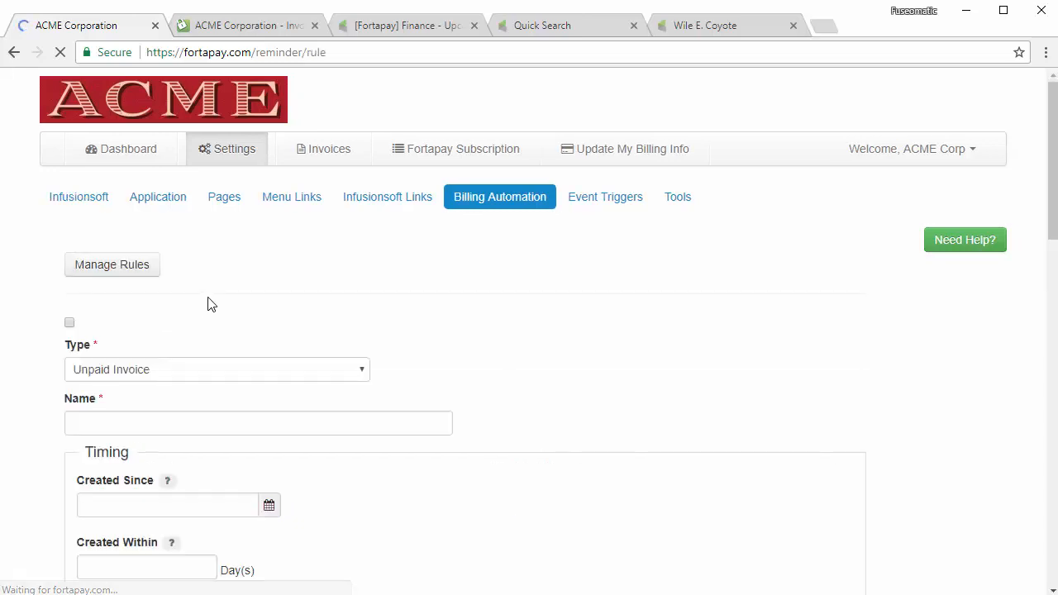
left_click(219, 382)
left_click(182, 429)
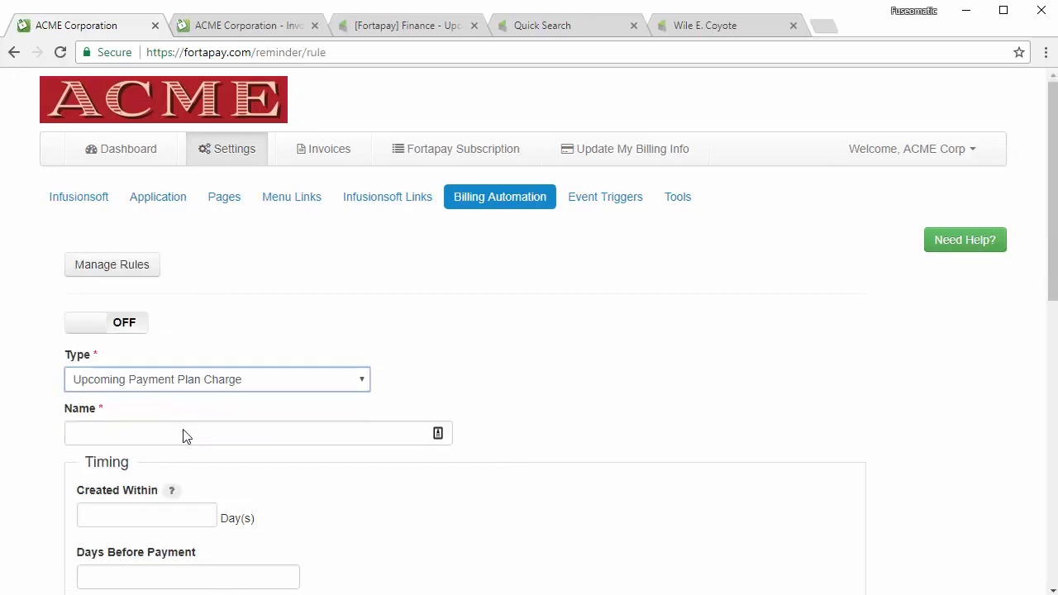
Review the payment plan rule's Timing and Filter By settings and switch back to the Infusionsoft campaign
scroll(616, 353, "down", 1)
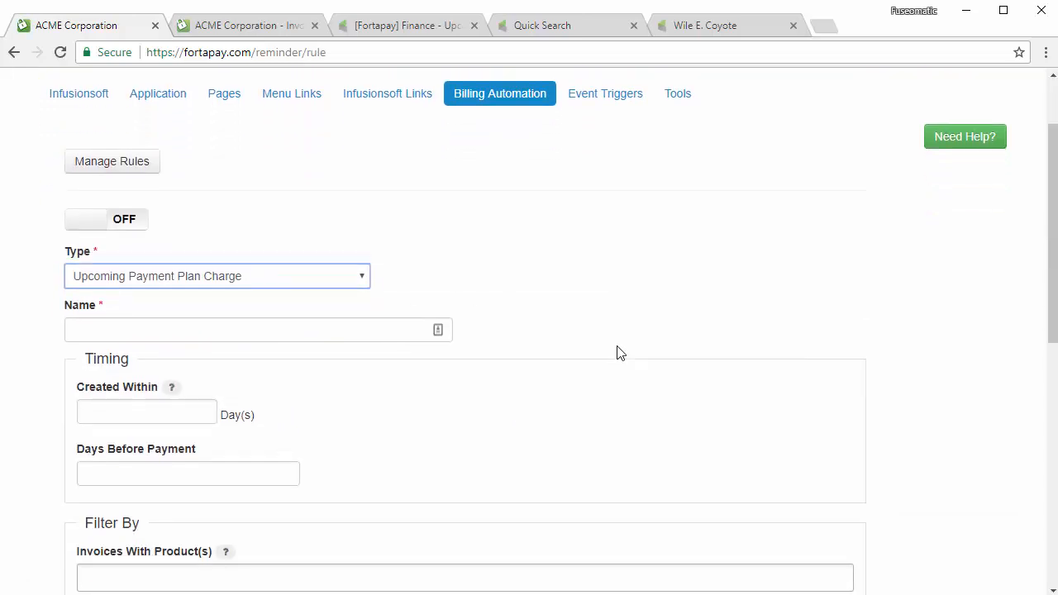
scroll(620, 353, "down", 2)
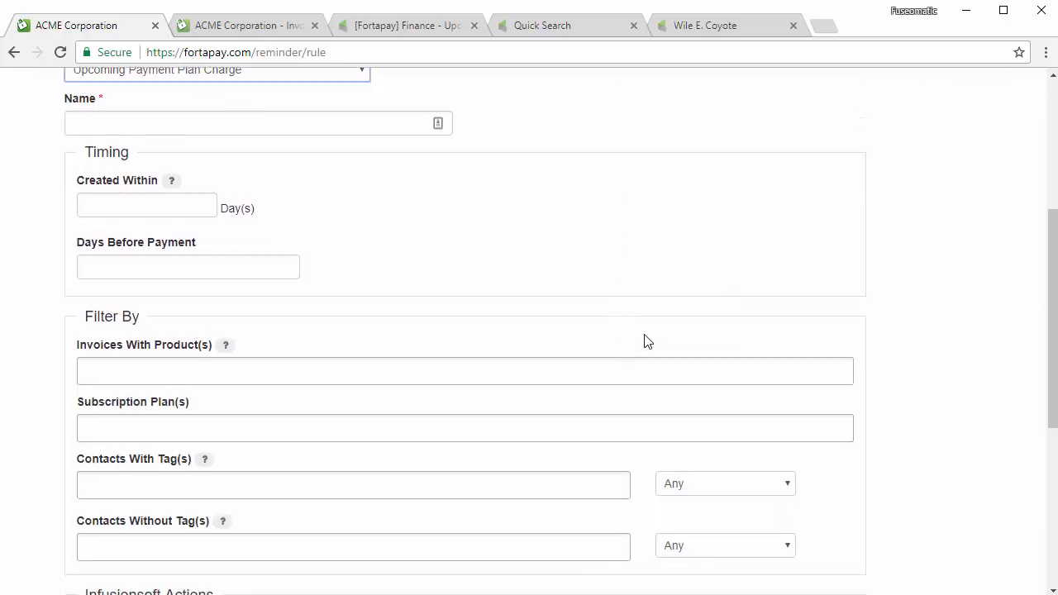
scroll(645, 342, "up", 3)
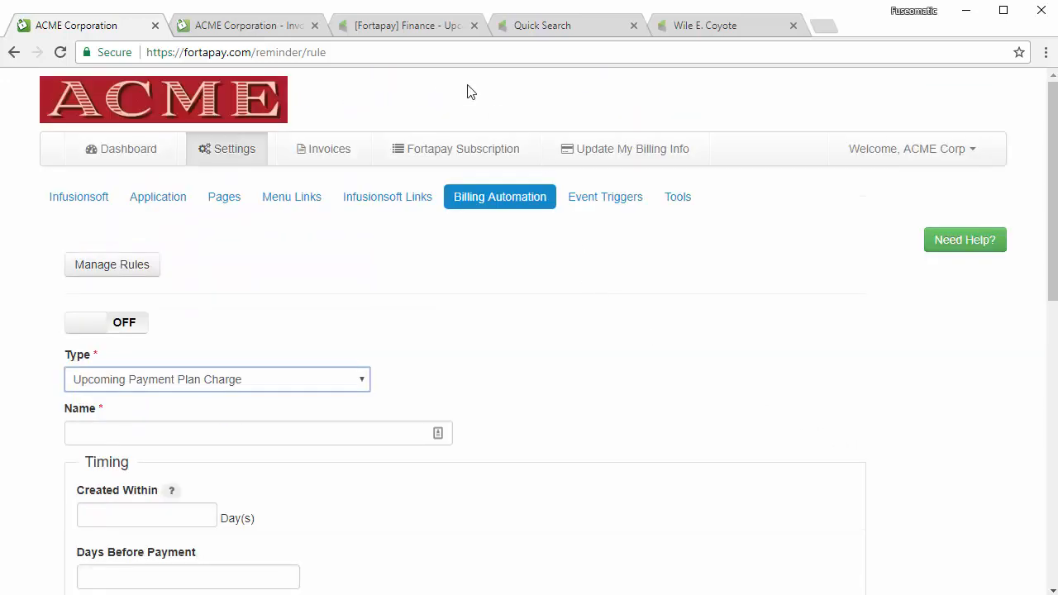
left_click(405, 26)
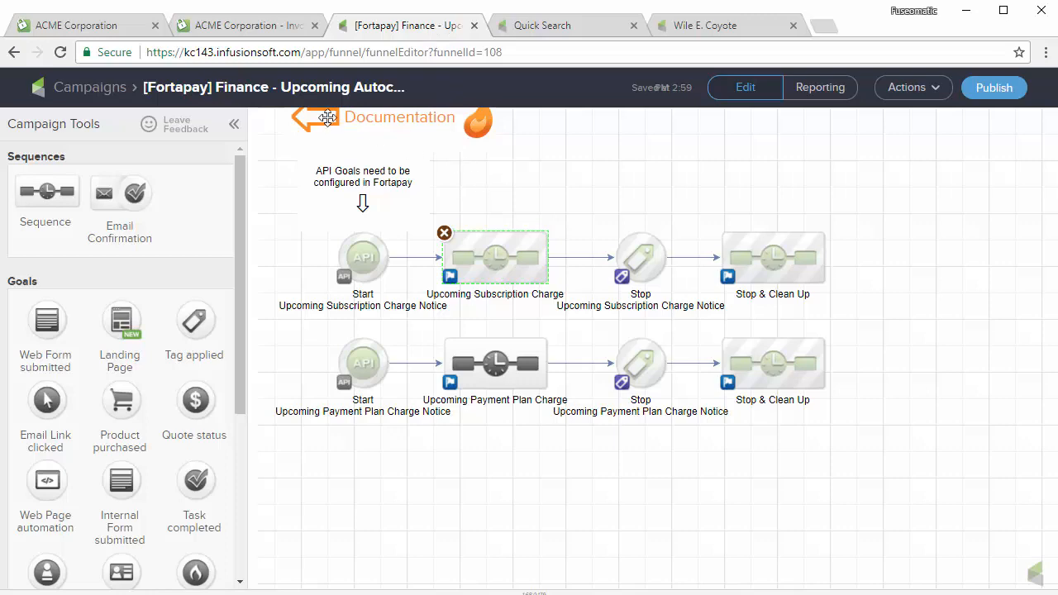